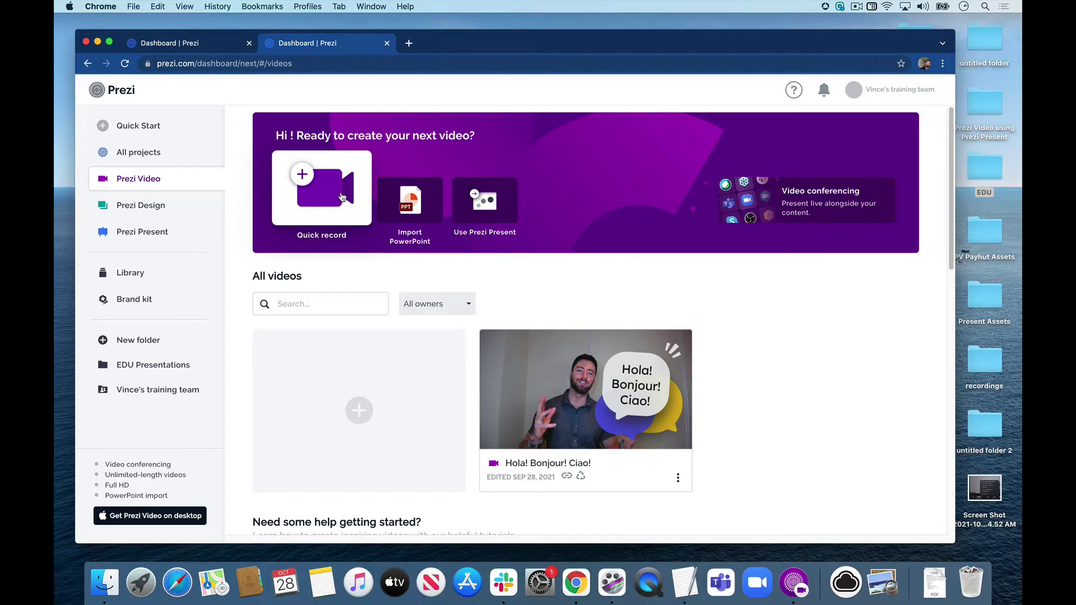
Start a Quick record project, then browse the main editor menu and panel-layout options.
{"action": "left_click", "coordinate": [342, 197]}
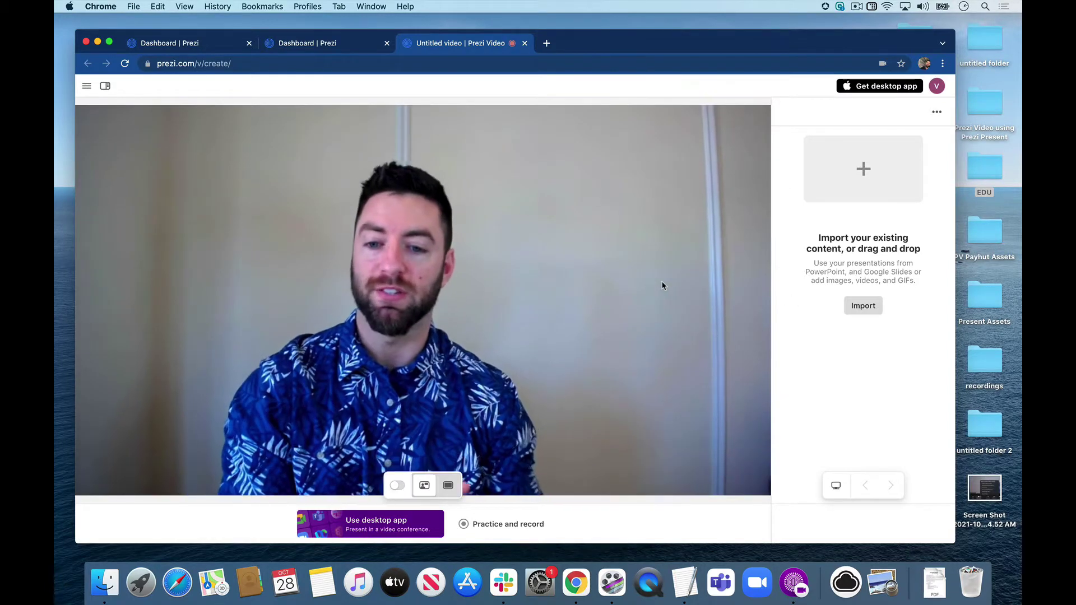
{"action": "left_click", "coordinate": [87, 88]}
{"action": "mouse_move", "coordinate": [134, 132]}
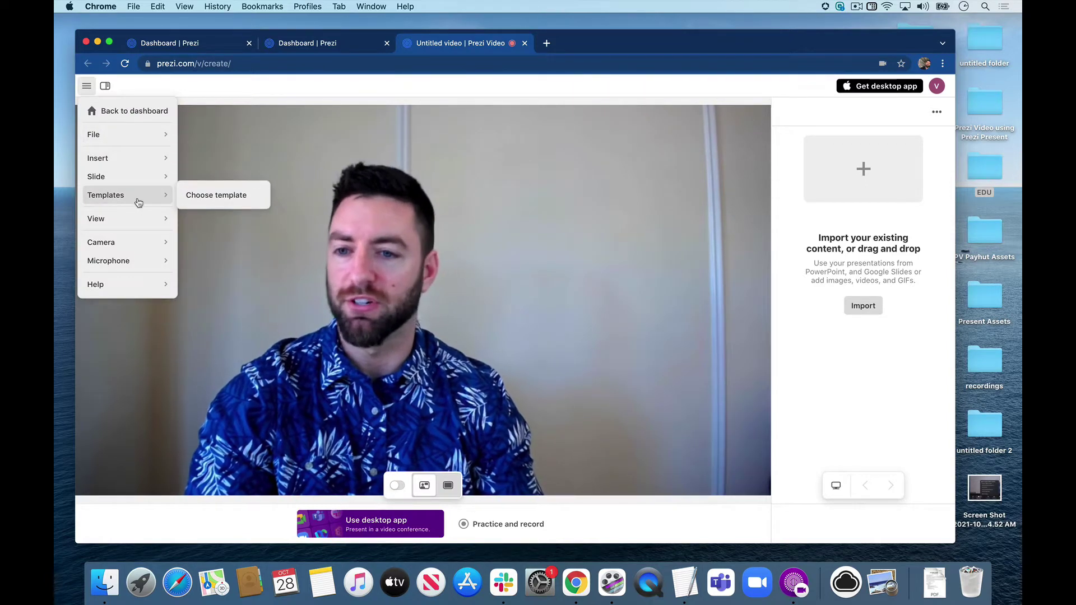
{"action": "mouse_move", "coordinate": [136, 220]}
{"action": "mouse_move", "coordinate": [136, 247]}
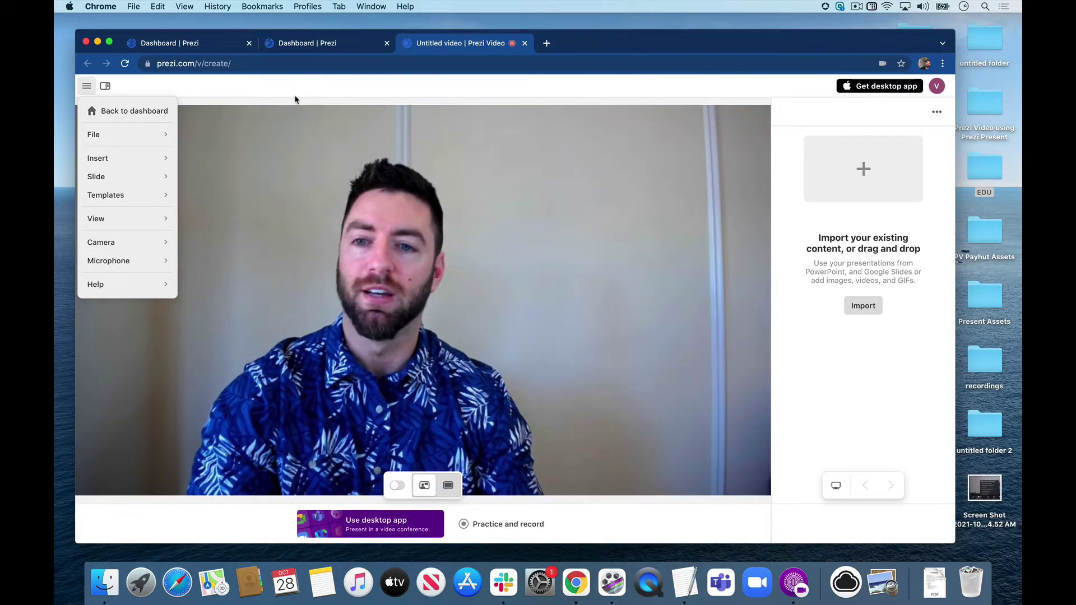
{"action": "left_click", "coordinate": [311, 98]}
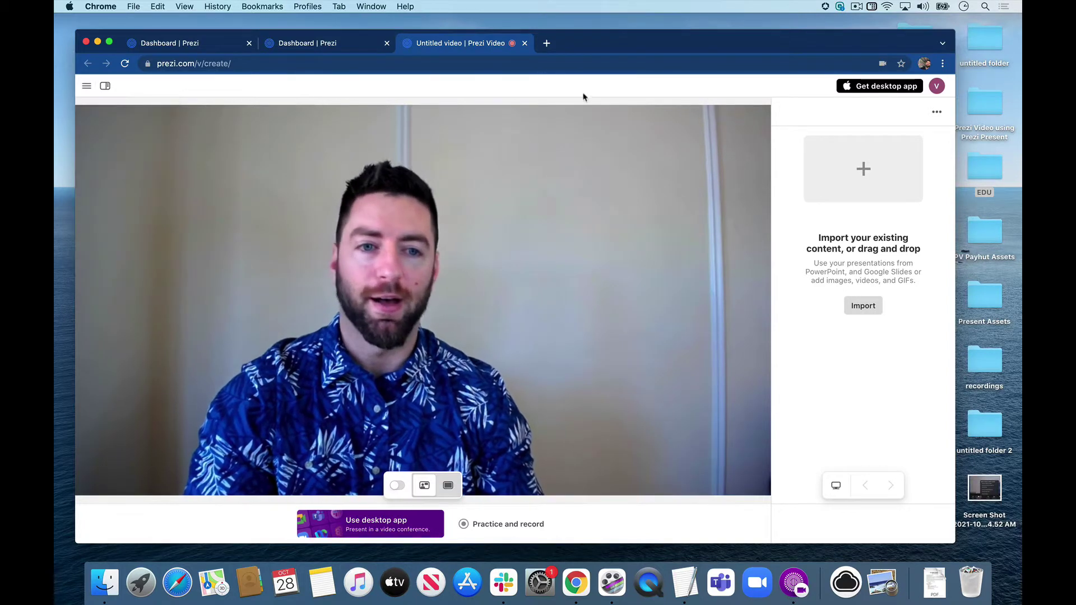
{"action": "left_click", "coordinate": [105, 86]}
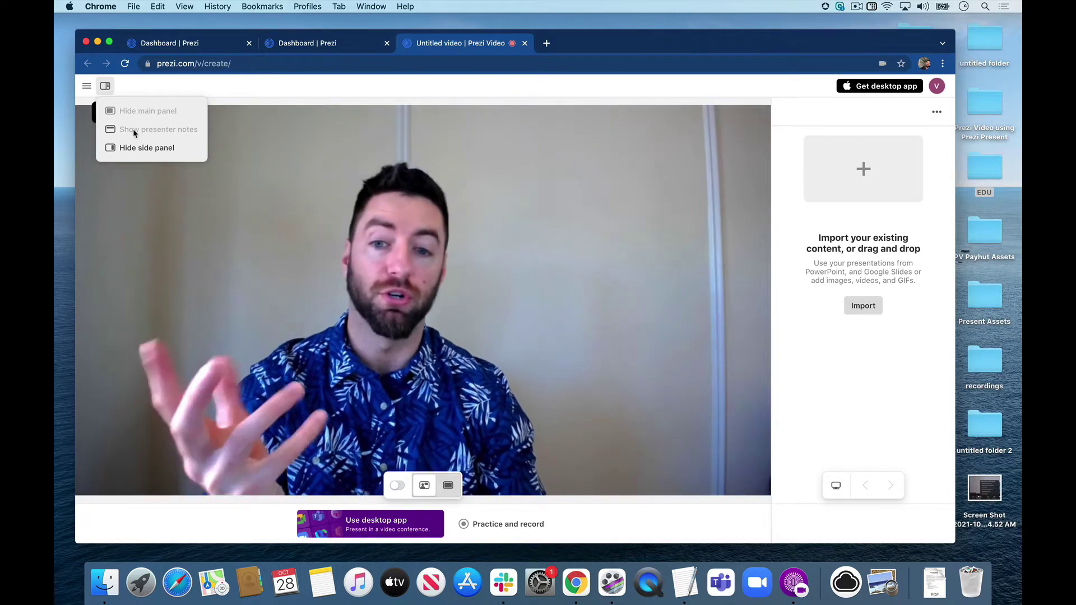
{"action": "left_click", "coordinate": [779, 128]}
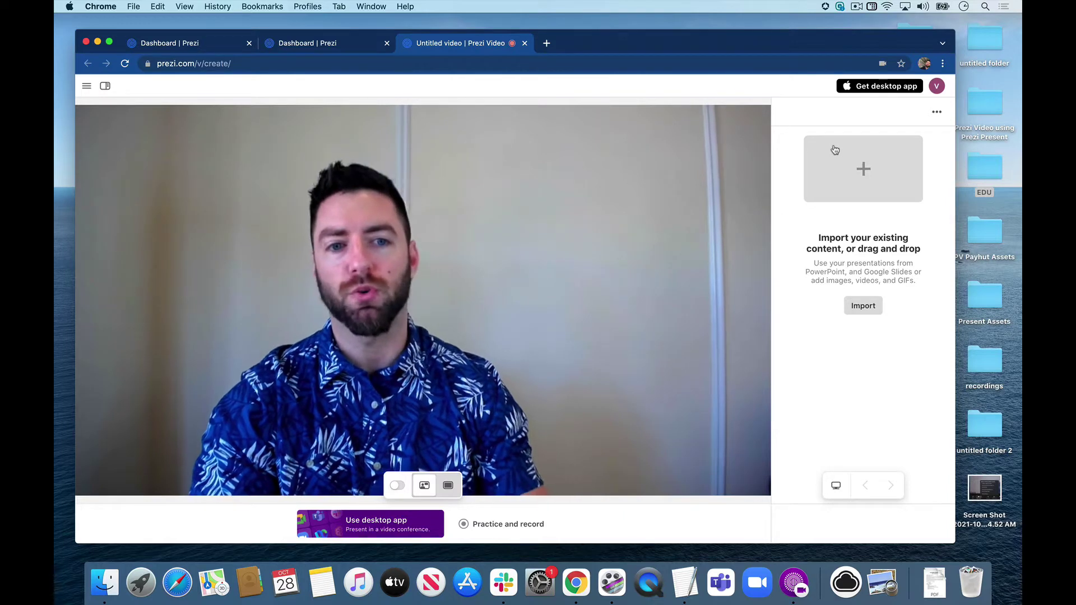
Add slide 1 titled 'Art Lesson' and search the visuals for 'art'.
{"action": "left_click", "coordinate": [857, 177]}
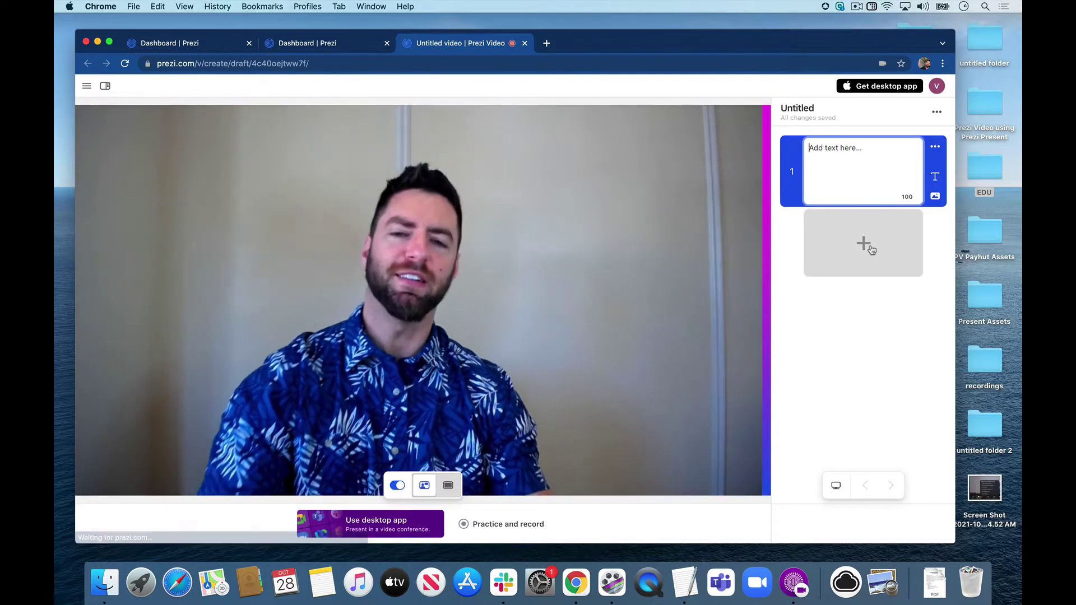
{"action": "type", "text": "Art"}
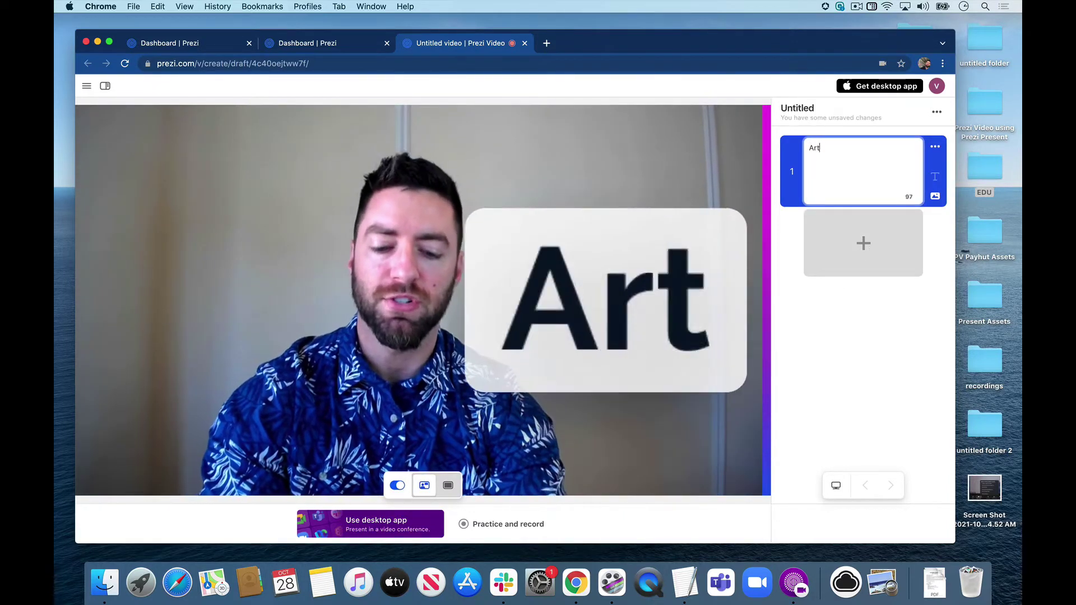
{"action": "type", "text": " Lesson"}
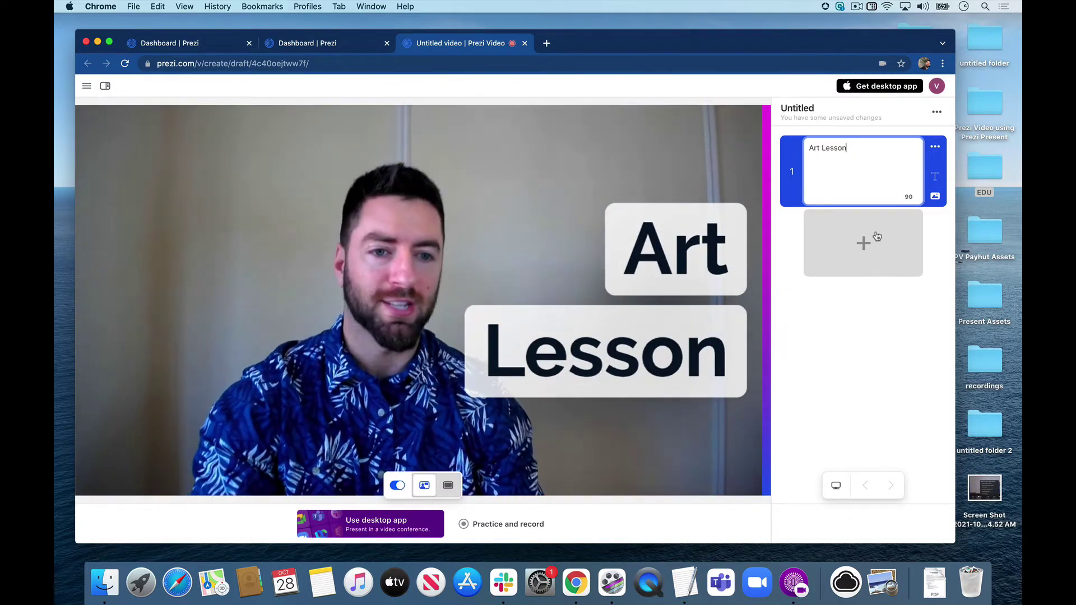
{"action": "left_click", "coordinate": [935, 197]}
{"action": "left_click", "coordinate": [867, 321]}
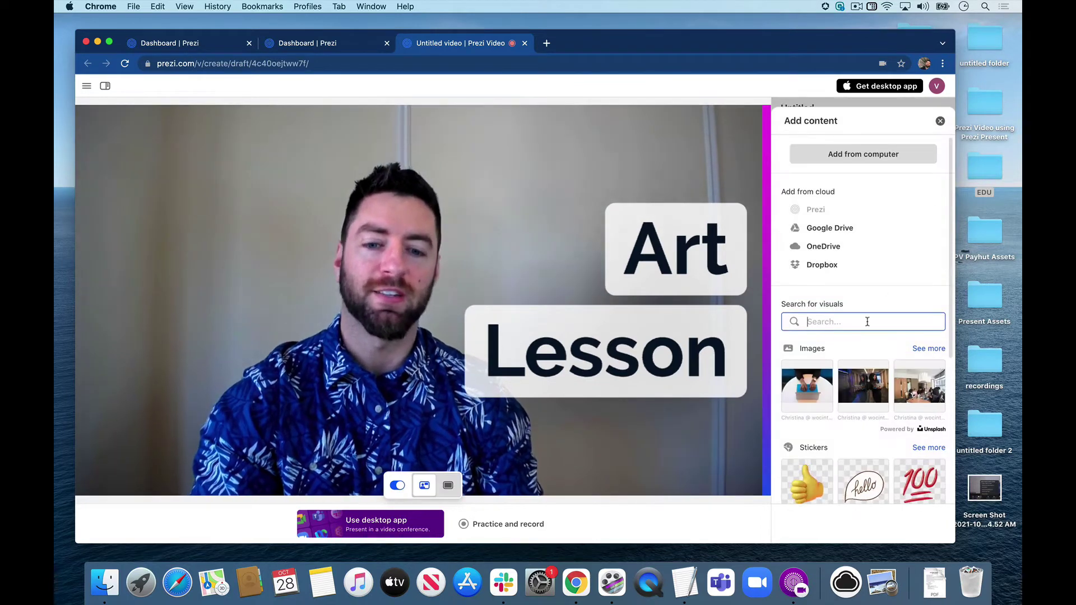
{"action": "type", "text": "art"}
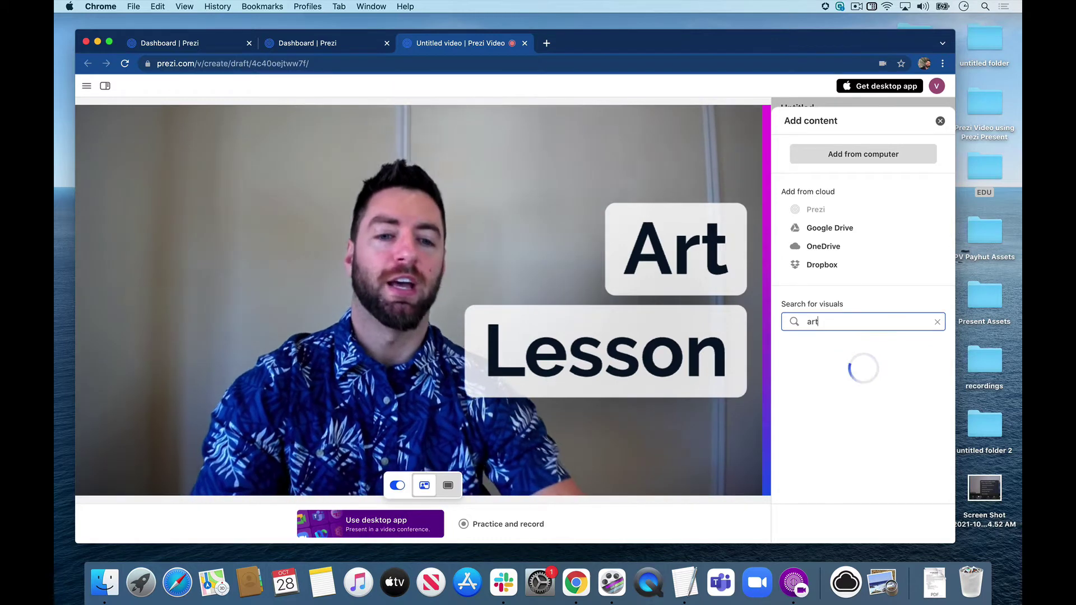
{"action": "scroll", "coordinate": [896, 320], "scroll_direction": "down", "scroll_amount": 3}
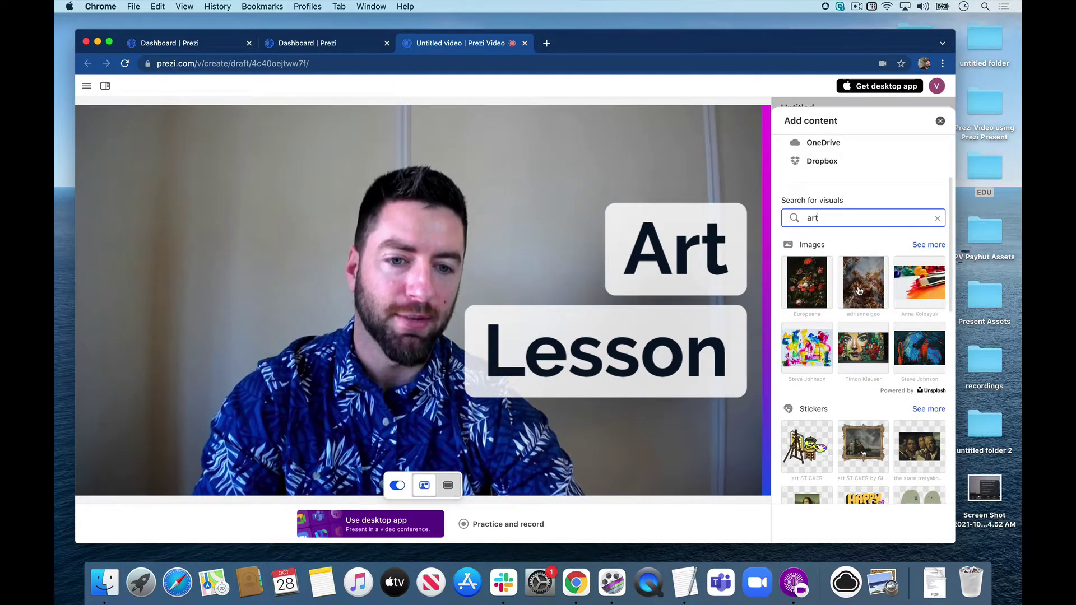
{"action": "scroll", "coordinate": [859, 291], "scroll_direction": "down", "scroll_amount": 1}
{"action": "key", "text": "Escape"}
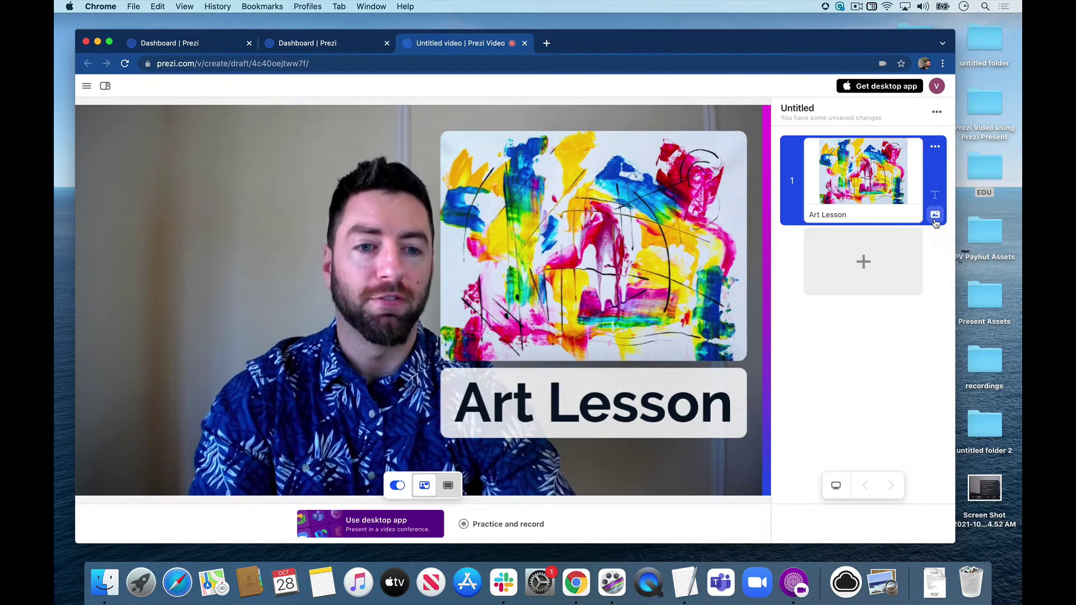
Try the Mona Lisa sticker, then set the Art GIF as slide 1's visual.
{"action": "left_click", "coordinate": [934, 216]}
{"action": "scroll", "coordinate": [842, 327], "scroll_direction": "down", "scroll_amount": 10}
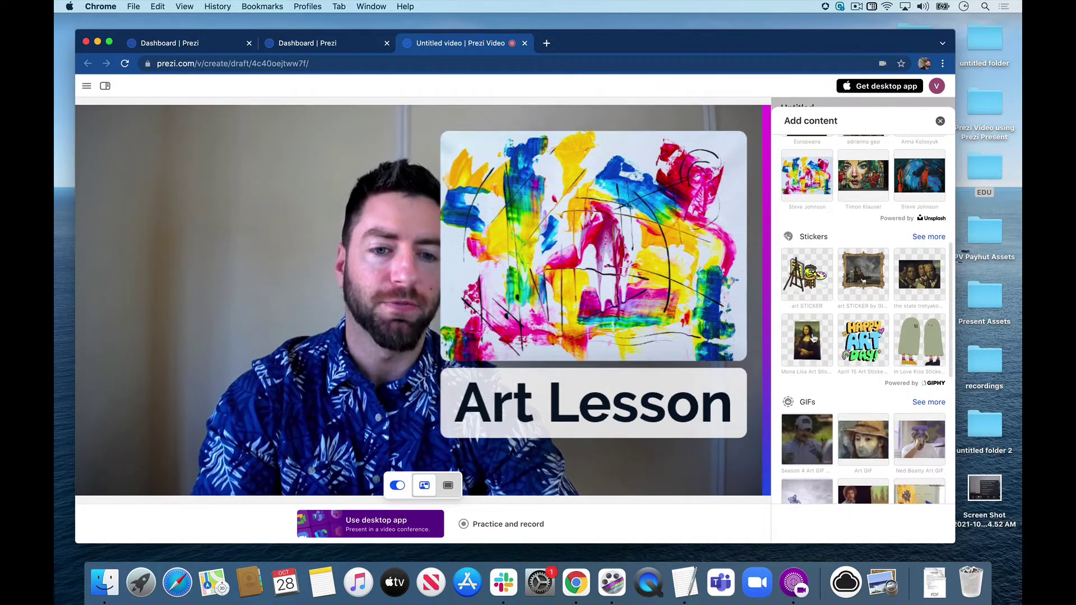
{"action": "left_click", "coordinate": [812, 339]}
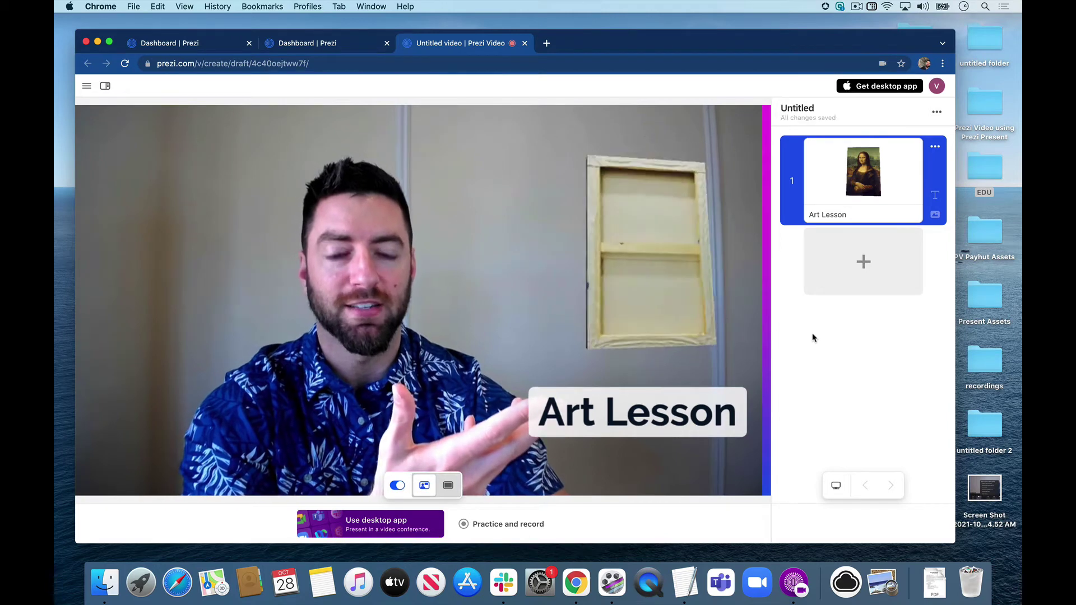
{"action": "left_click", "coordinate": [851, 282]}
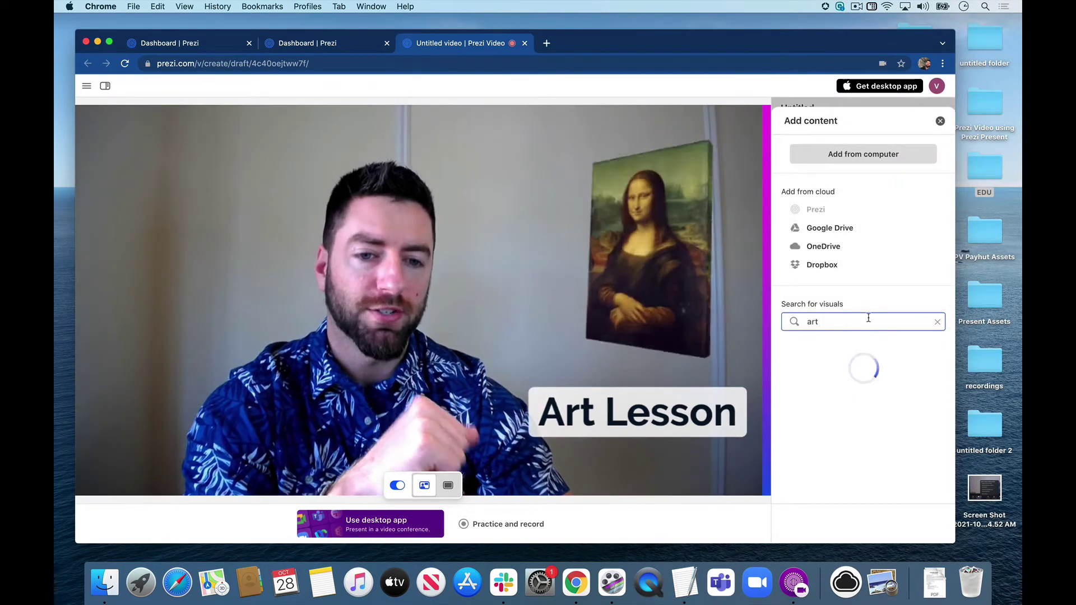
{"action": "scroll", "coordinate": [869, 319], "scroll_direction": "down", "scroll_amount": 10}
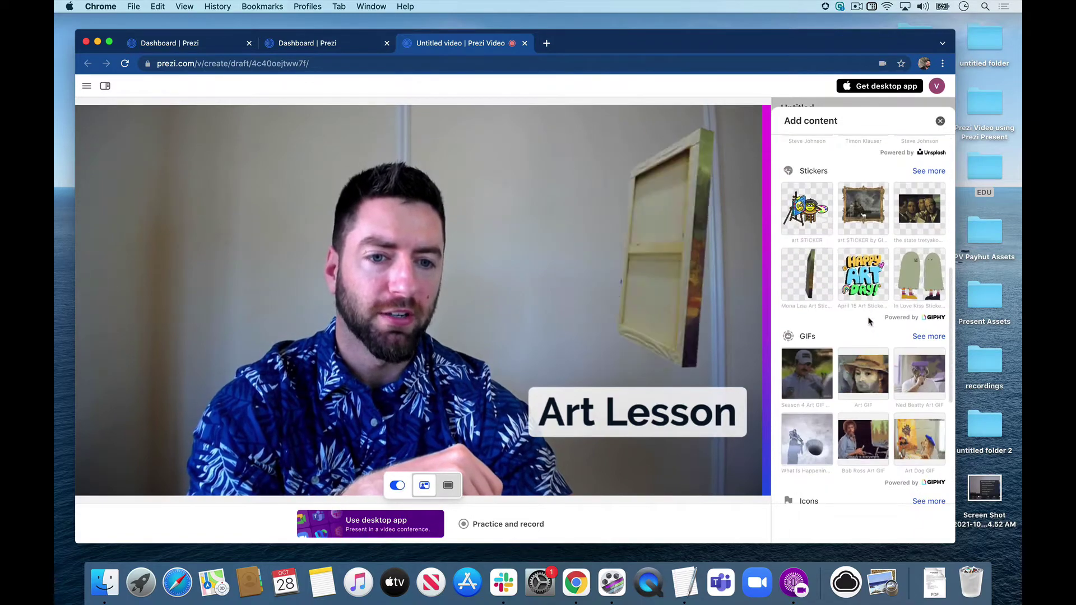
{"action": "left_click", "coordinate": [859, 363]}
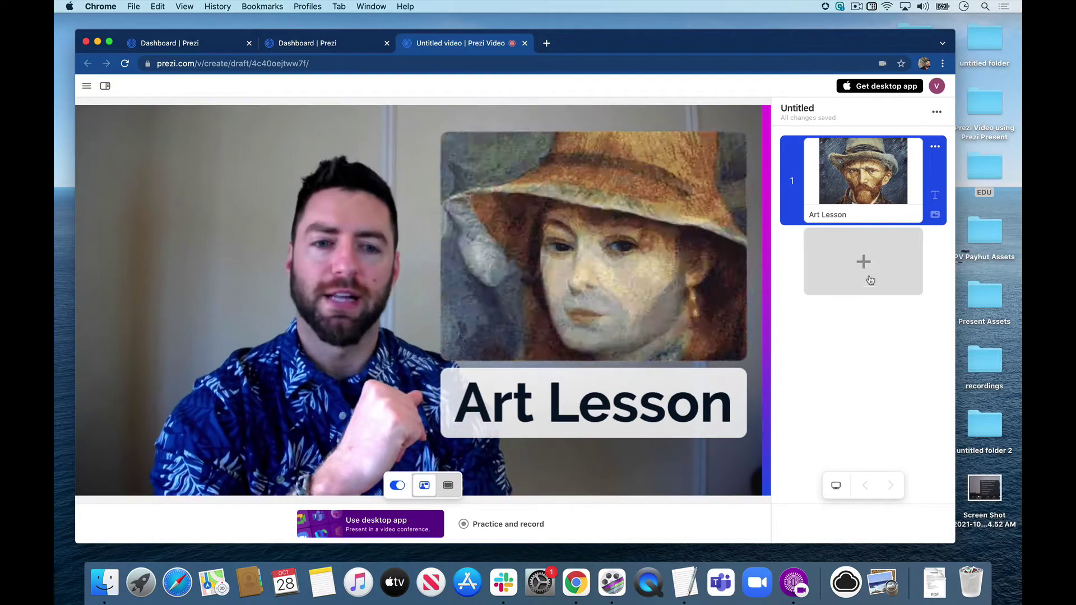
Add slide 2 reading 'The Son of Man' with 1964 on the line below.
{"action": "left_click", "coordinate": [870, 274]}
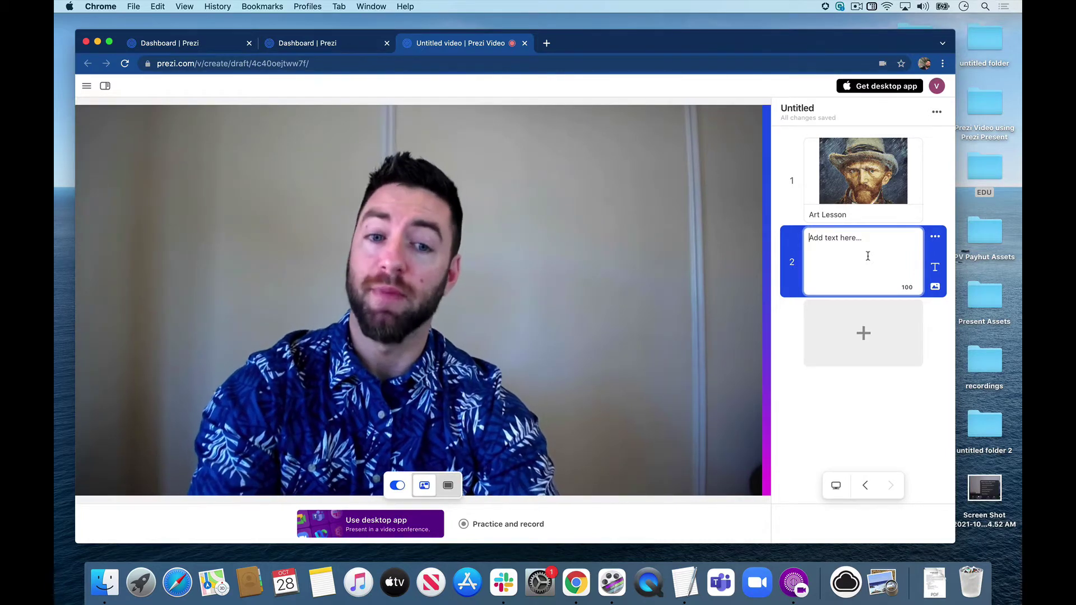
{"action": "type", "text": "\"The So"}
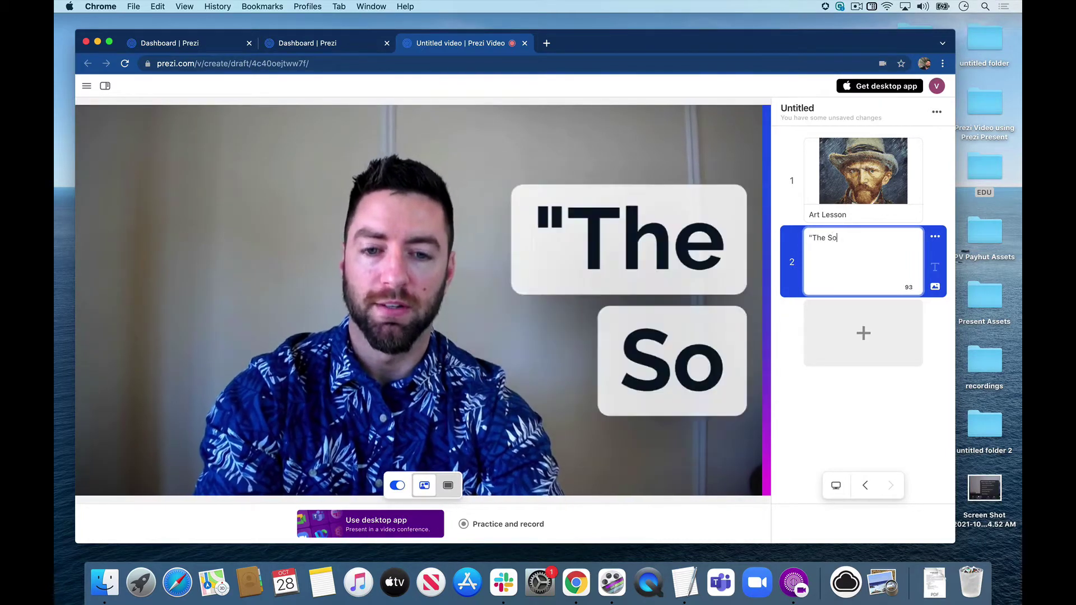
{"action": "type", "text": "n of Man\""}
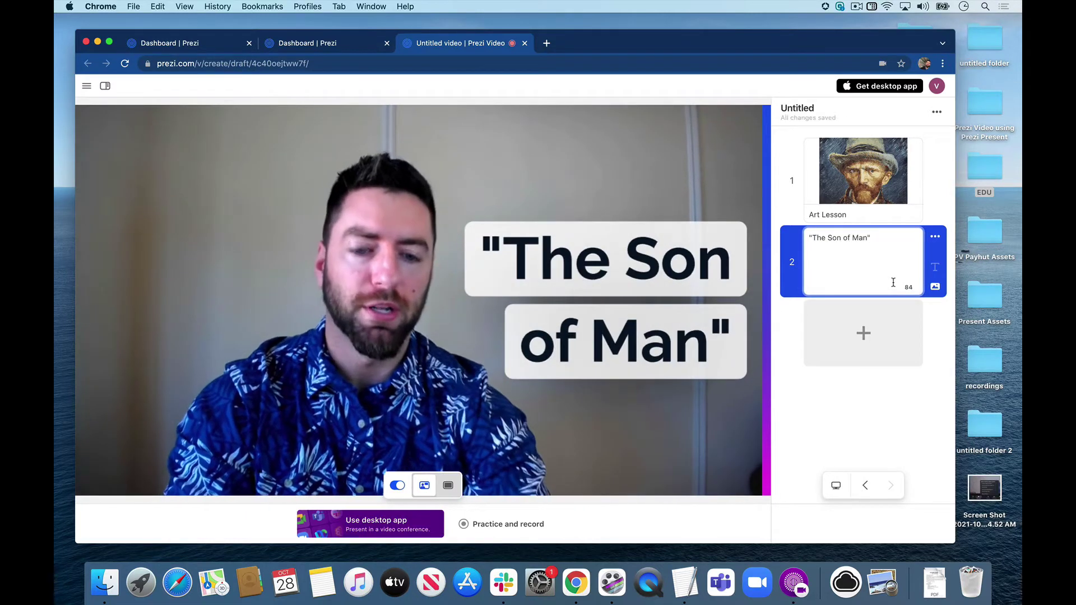
{"action": "key", "text": "Return"}
{"action": "type", "text": "1964"}
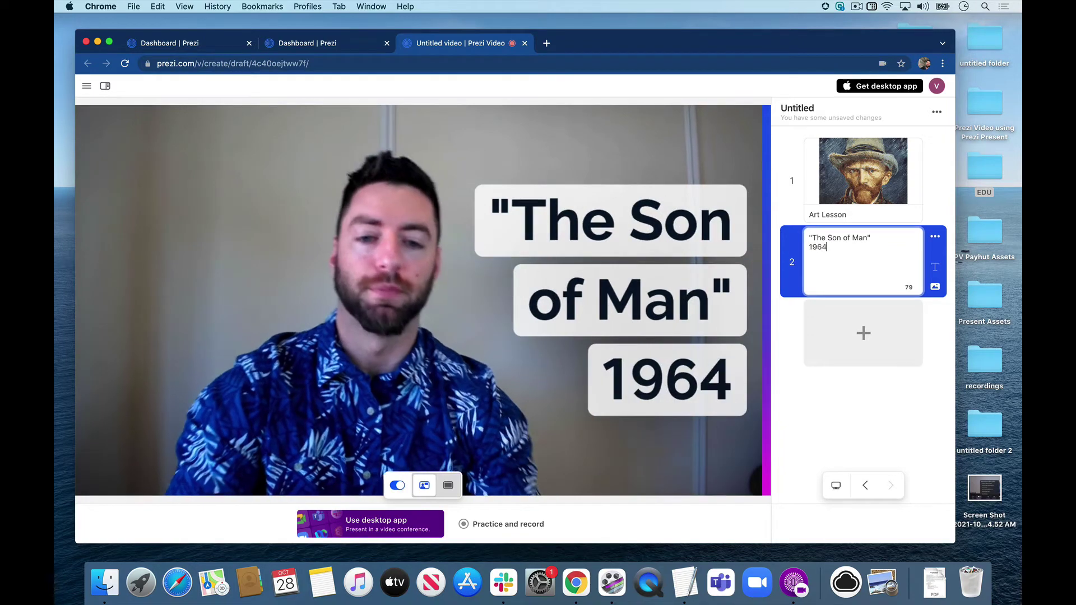
Insert son of man.png from the EDU folder as slide 2's image.
{"action": "left_click", "coordinate": [935, 288]}
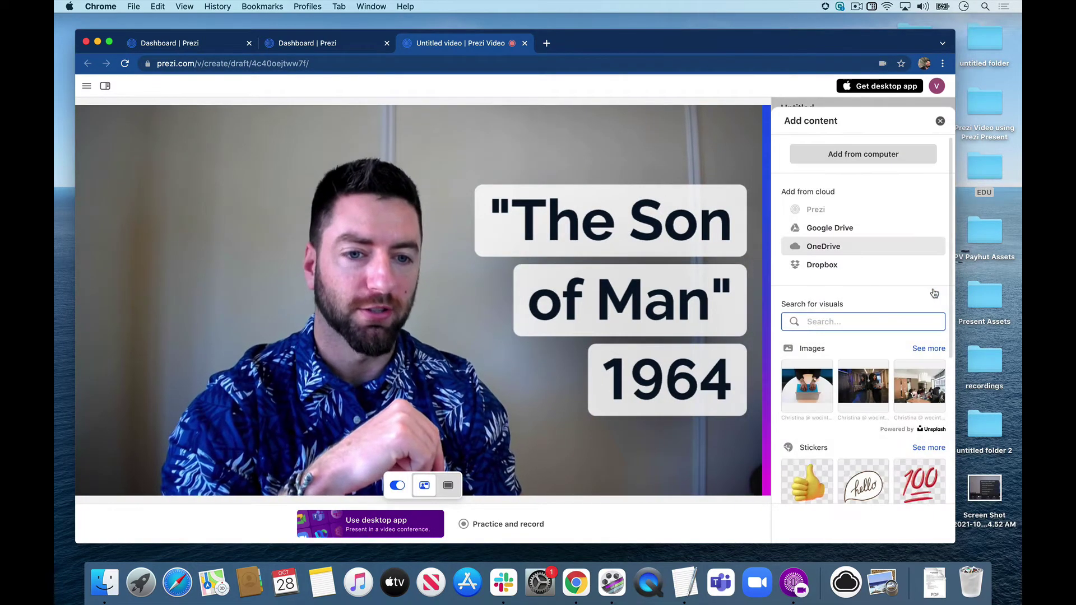
{"action": "left_click", "coordinate": [866, 161]}
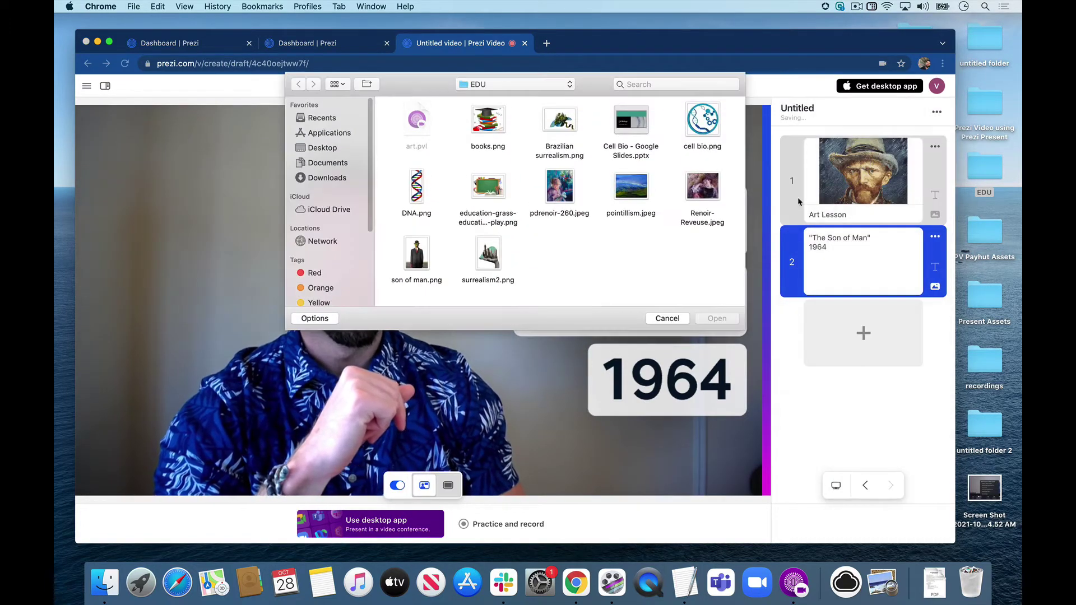
{"action": "left_click", "coordinate": [417, 255]}
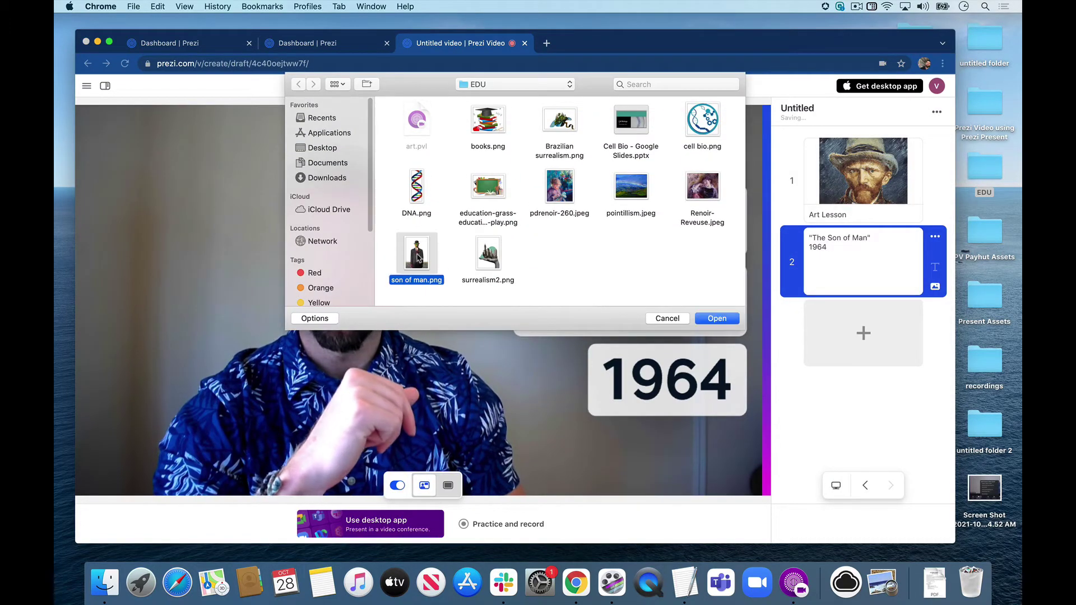
{"action": "left_click", "coordinate": [716, 318]}
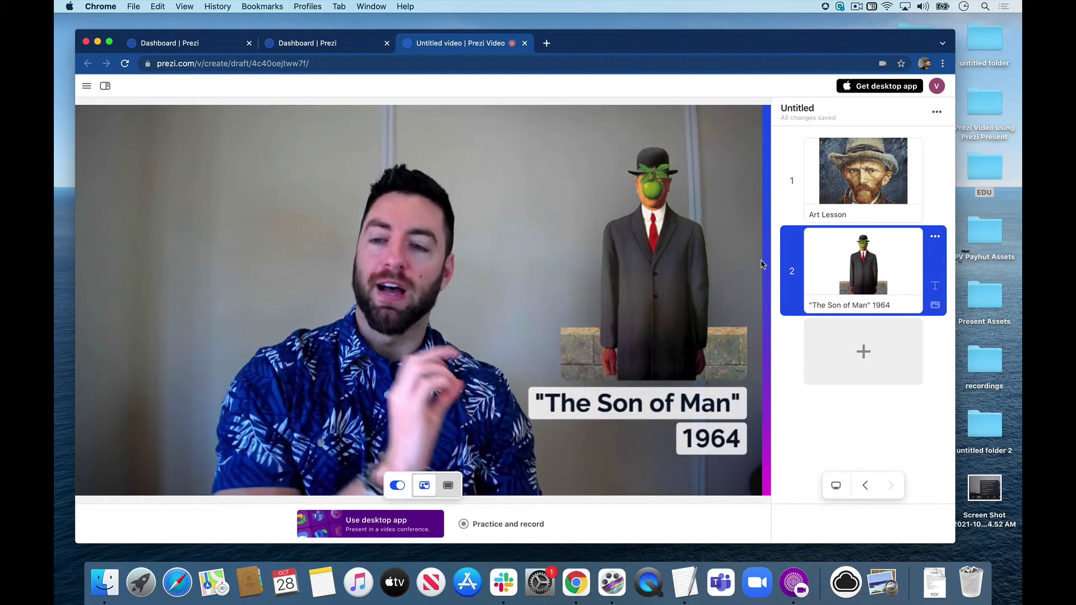
Show presenter notes and begin the note 'Magritte painted this as'.
{"action": "left_click", "coordinate": [106, 87]}
{"action": "left_click", "coordinate": [132, 129]}
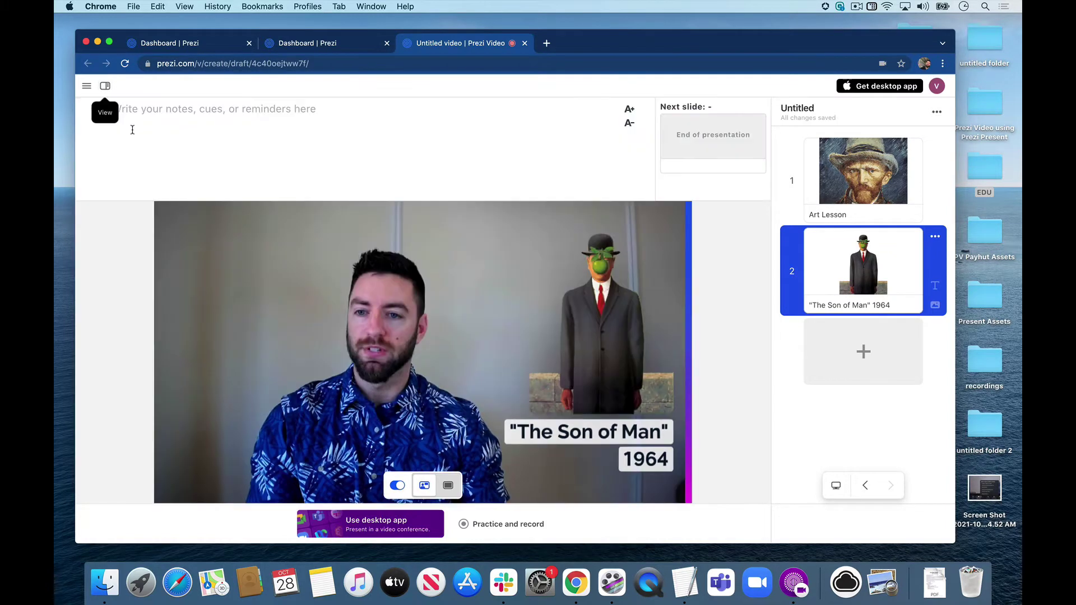
{"action": "left_click", "coordinate": [174, 124]}
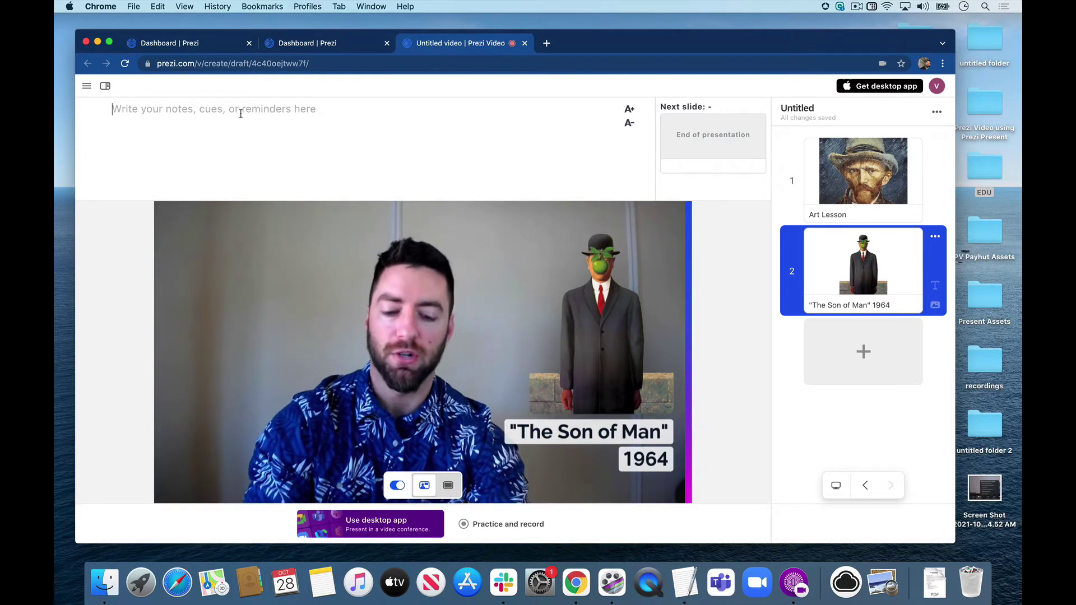
{"action": "type", "text": "Magritte oa"}
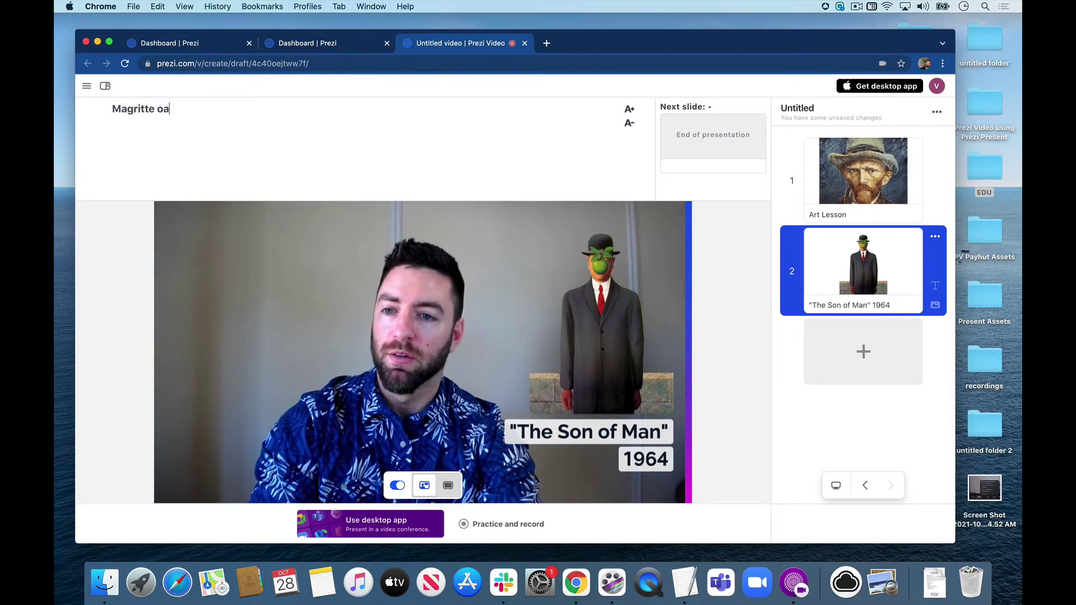
{"action": "type", "text": "inted this as a self-portrait"}
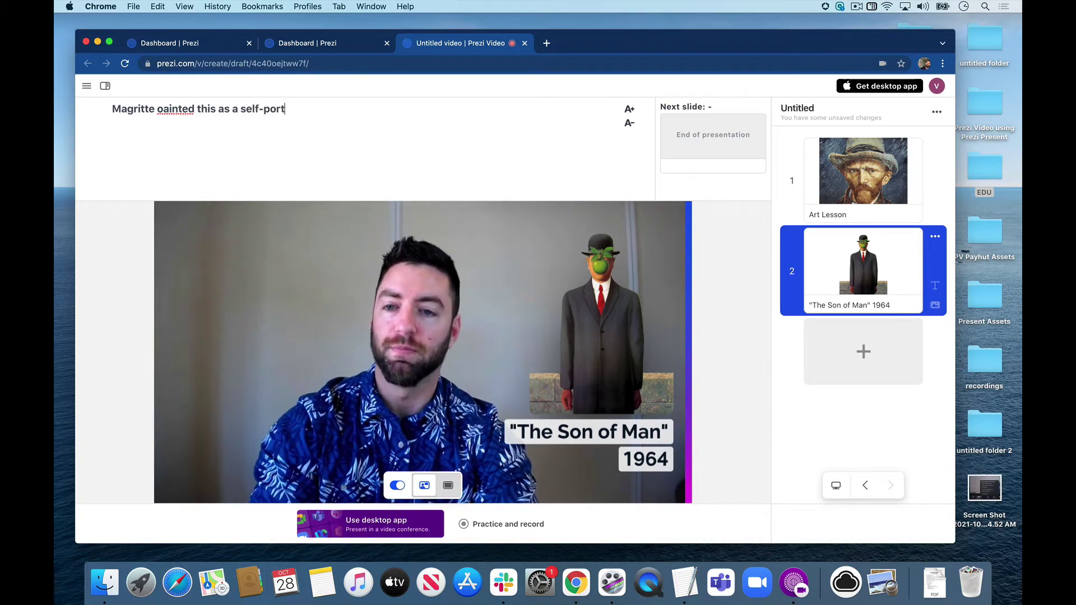
Fix the 'oainted' typo and add the oil-on-canvas and left-elbow question lines.
{"action": "left_click", "coordinate": [163, 108]}
{"action": "key", "text": "BackSpace"}
{"action": "type", "text": "p"}
{"action": "left_click", "coordinate": [304, 109]}
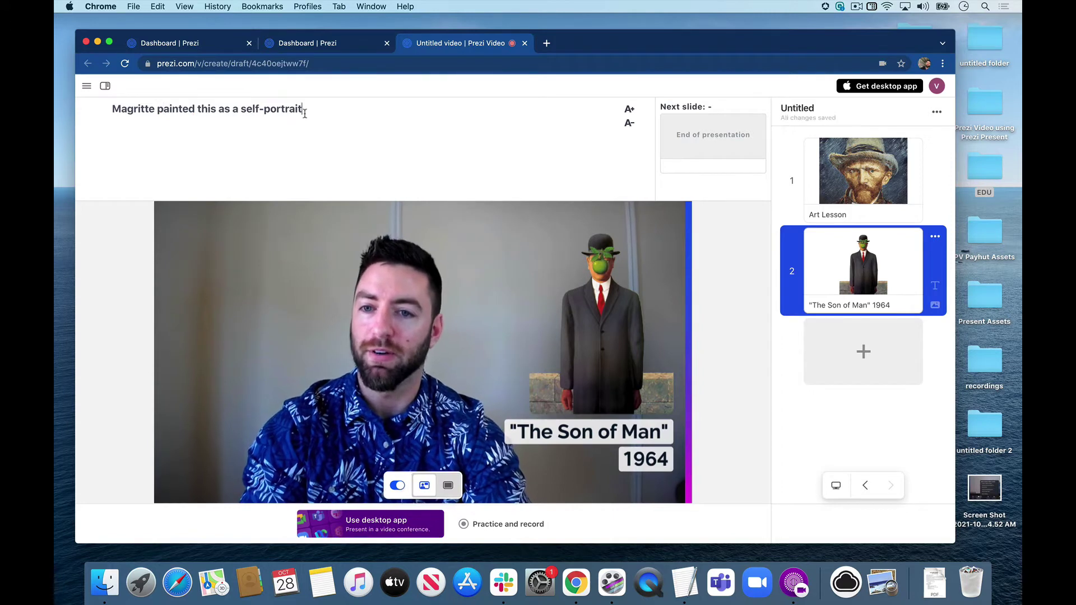
{"action": "key", "text": "Return"}
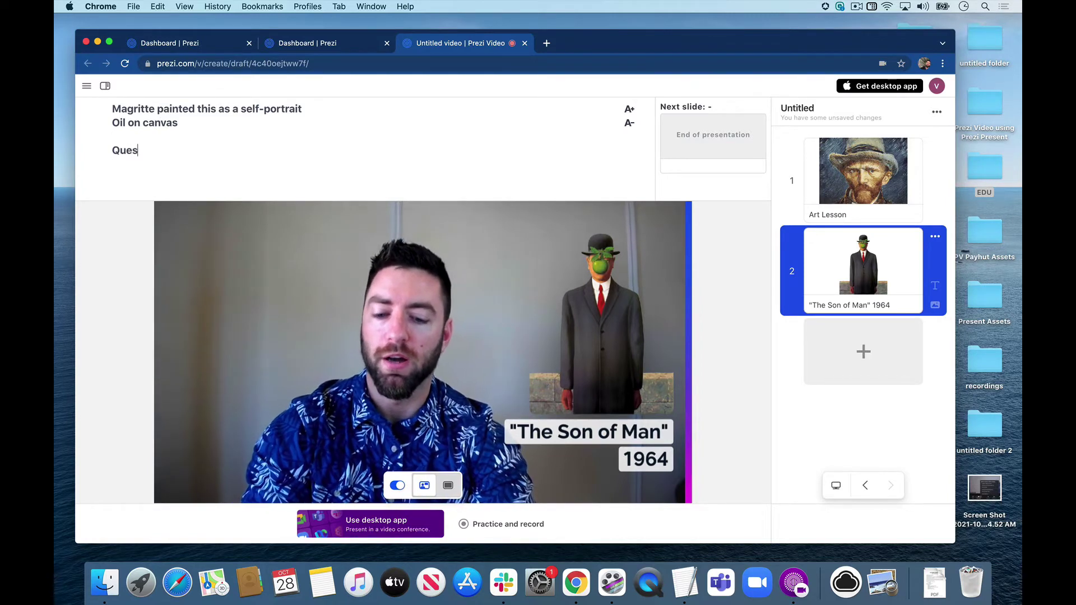
{"action": "type", "text": "What's up with his le"}
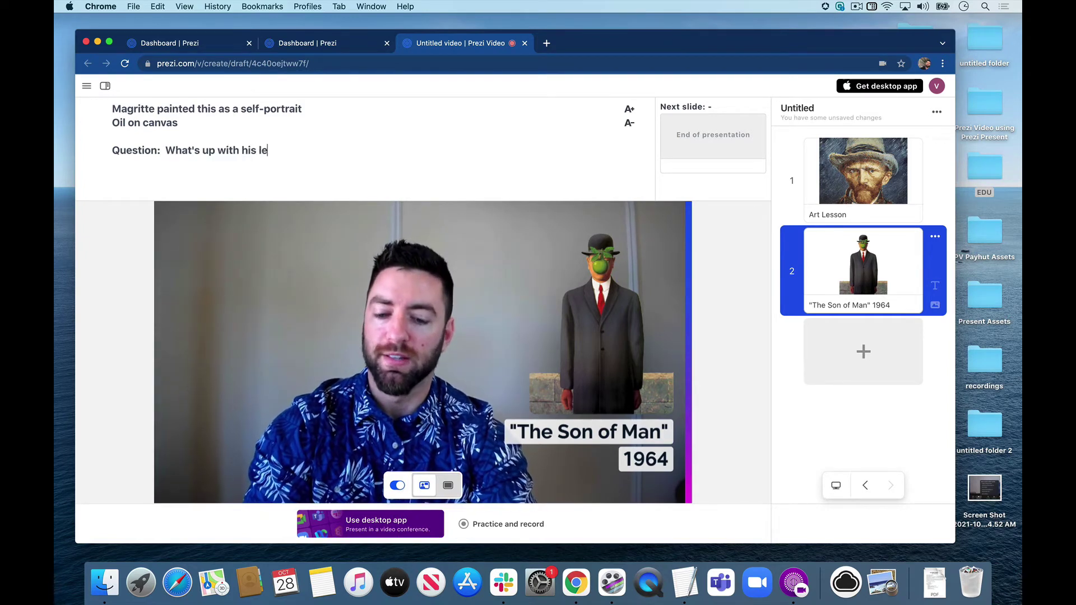
{"action": "type", "text": "ft elbow"}
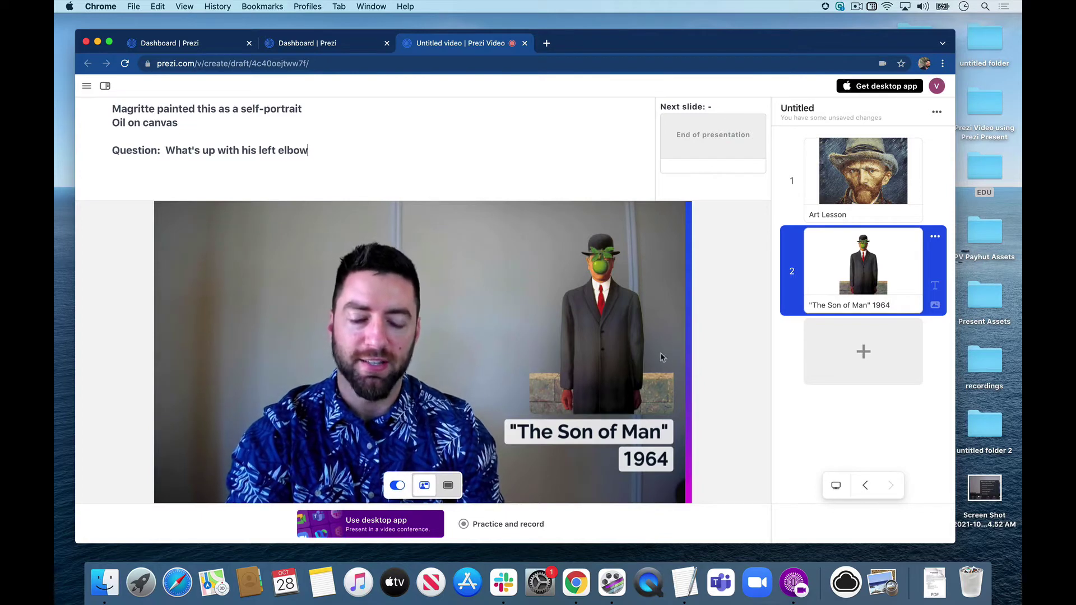
{"action": "type", "text": "??"}
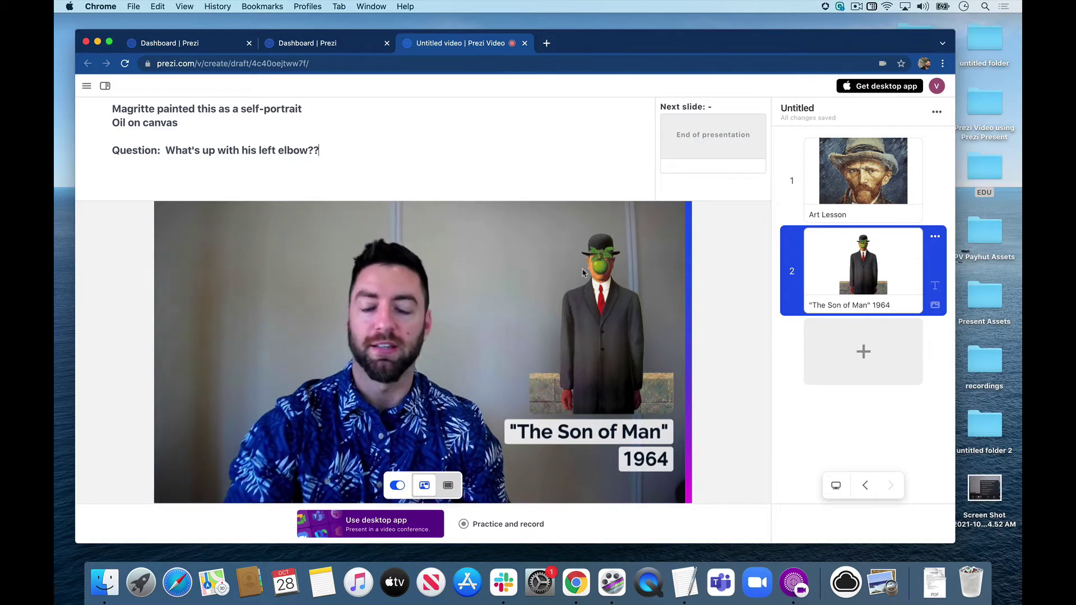
Add slide 3 and drag Brazilian surrealism.png from the EDU folder onto it.
{"action": "left_click", "coordinate": [889, 350]}
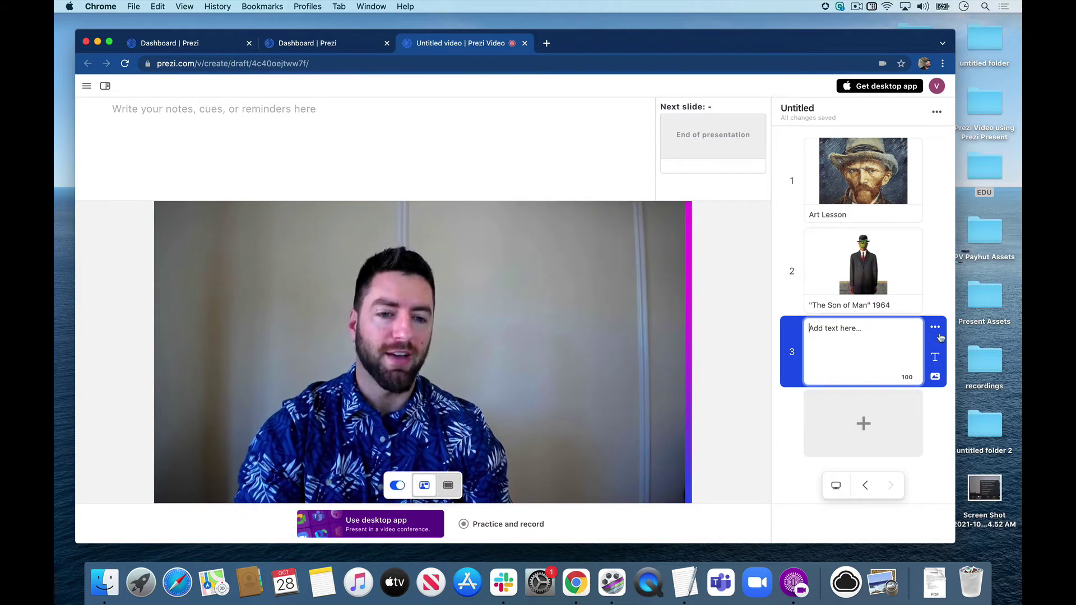
{"action": "double_click", "coordinate": [979, 190]}
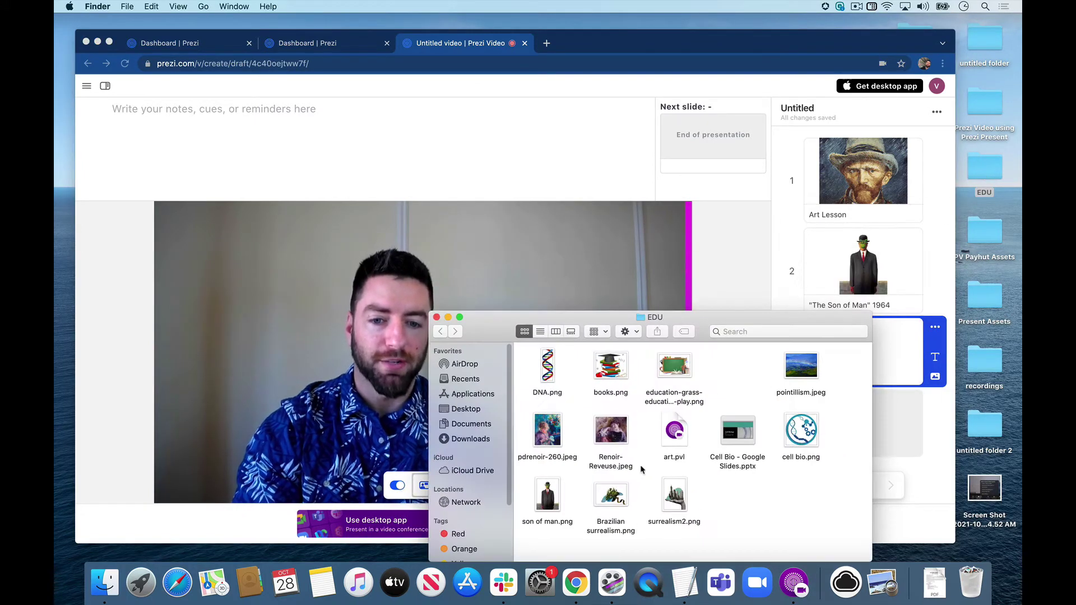
{"action": "left_click_drag", "start_coordinate": [610, 494], "coordinate": [894, 348]}
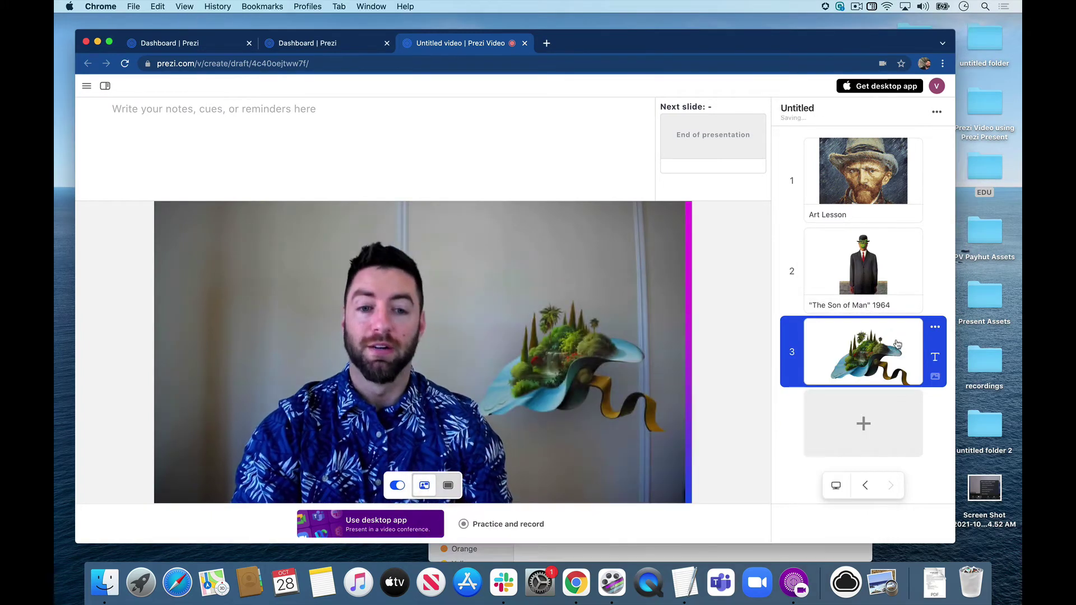
Add the caption 'Brazilian Surrealism' to slide 3.
{"action": "left_click", "coordinate": [935, 359]}
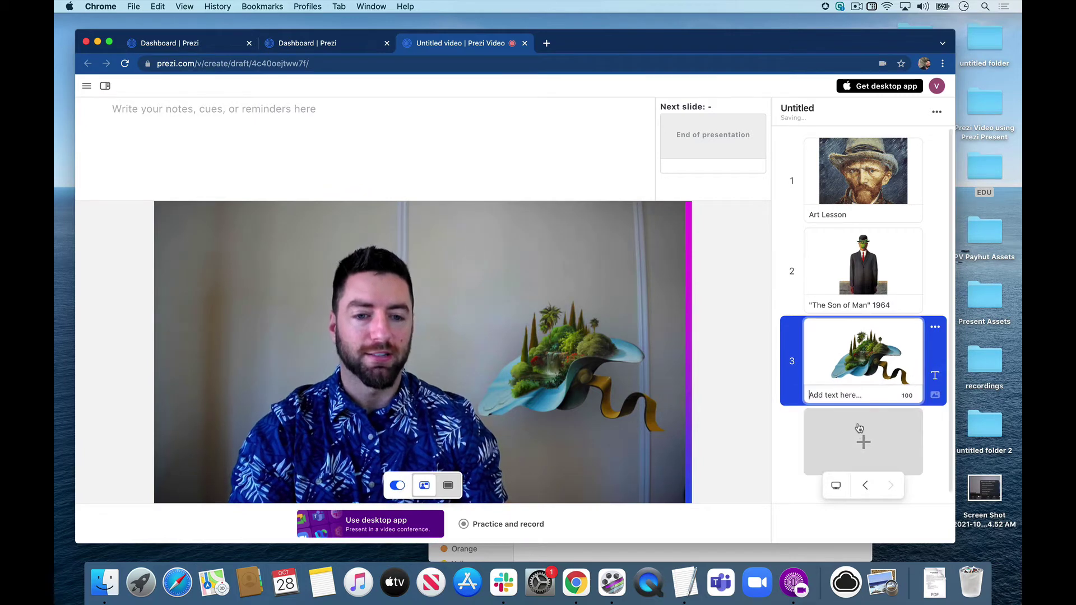
{"action": "type", "text": "Brazilia"}
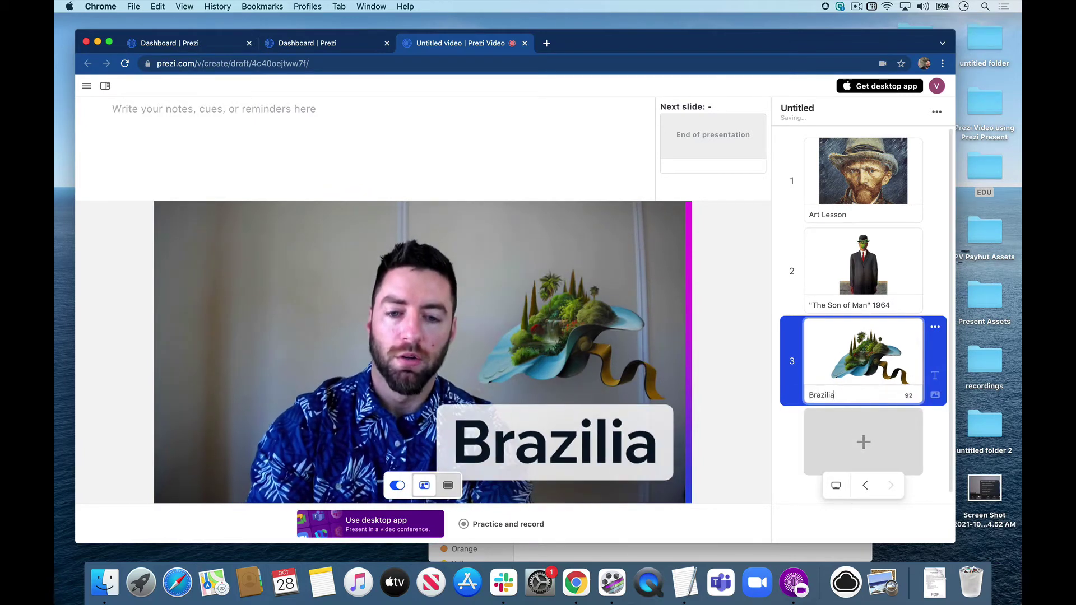
{"action": "type", "text": "n Surrealism"}
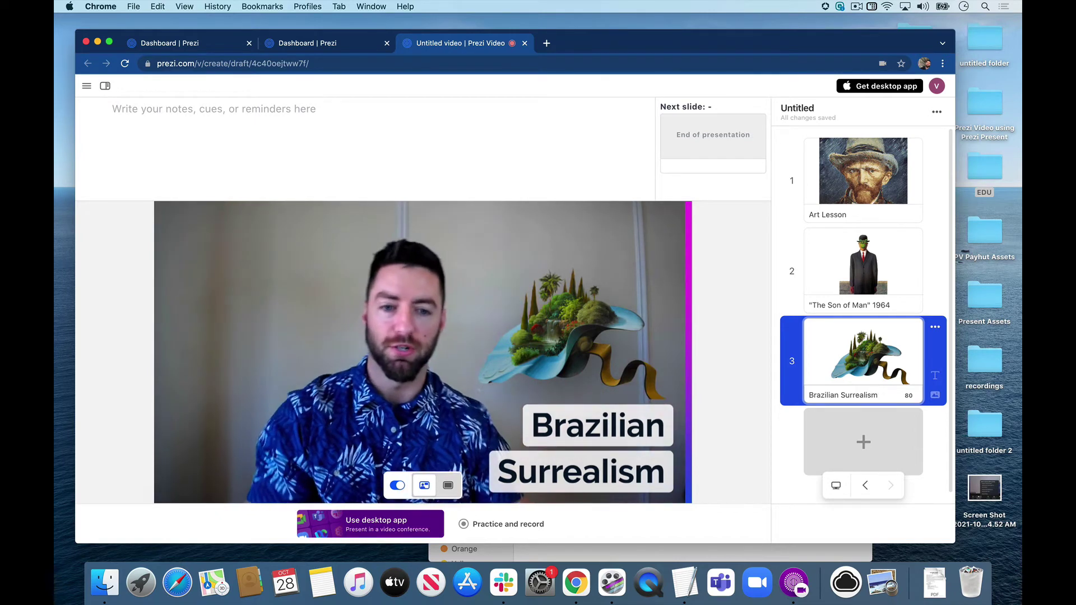
Return to the Art Lesson slide and try the overlay, full-slide and side-by-side layouts.
{"action": "left_click", "coordinate": [874, 185]}
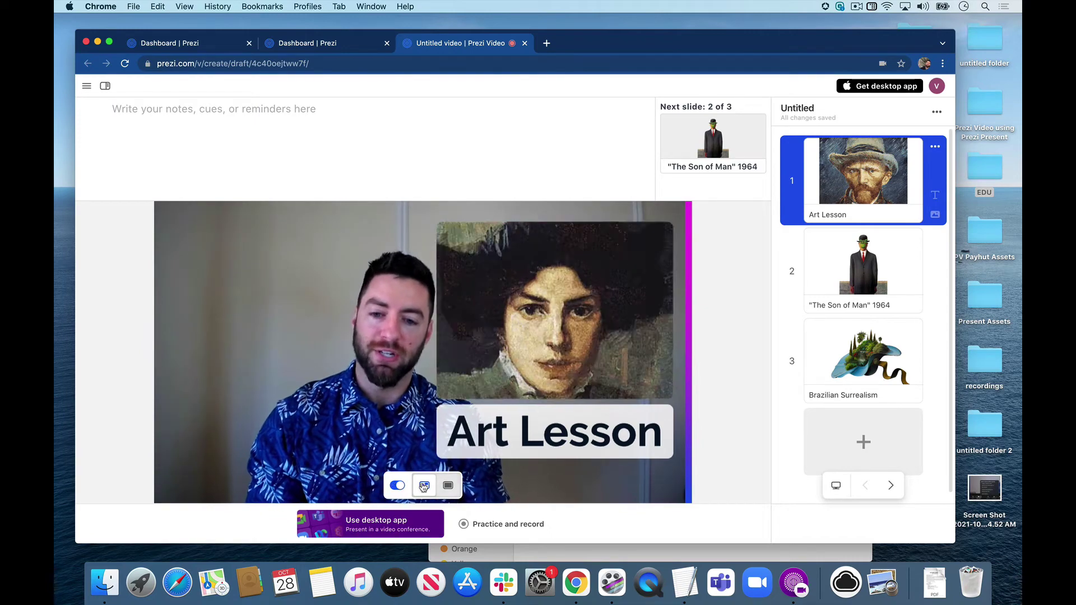
{"action": "left_click", "coordinate": [398, 485]}
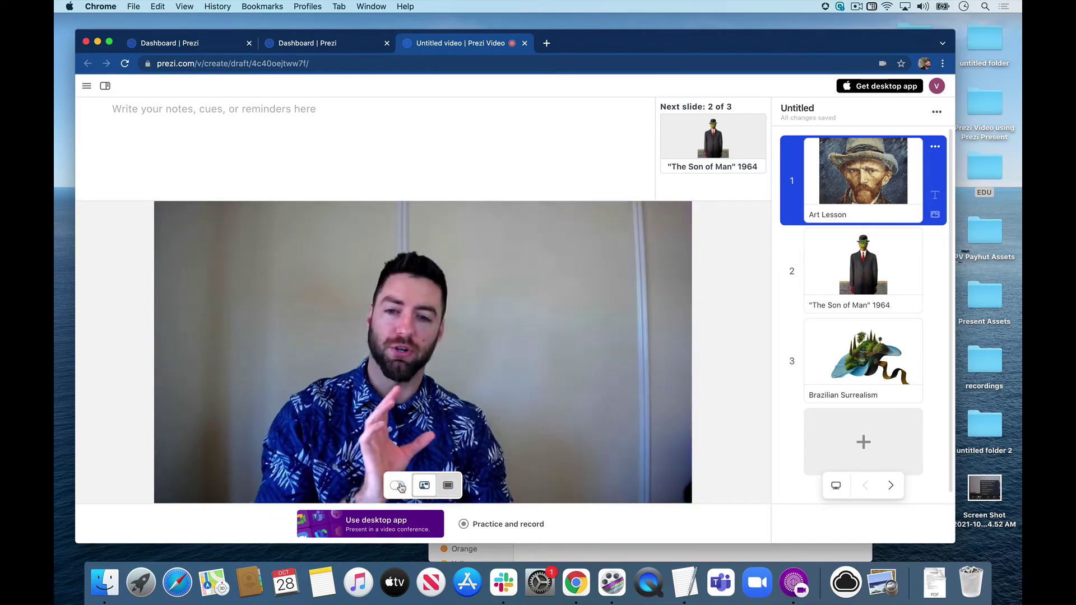
{"action": "left_click", "coordinate": [398, 485]}
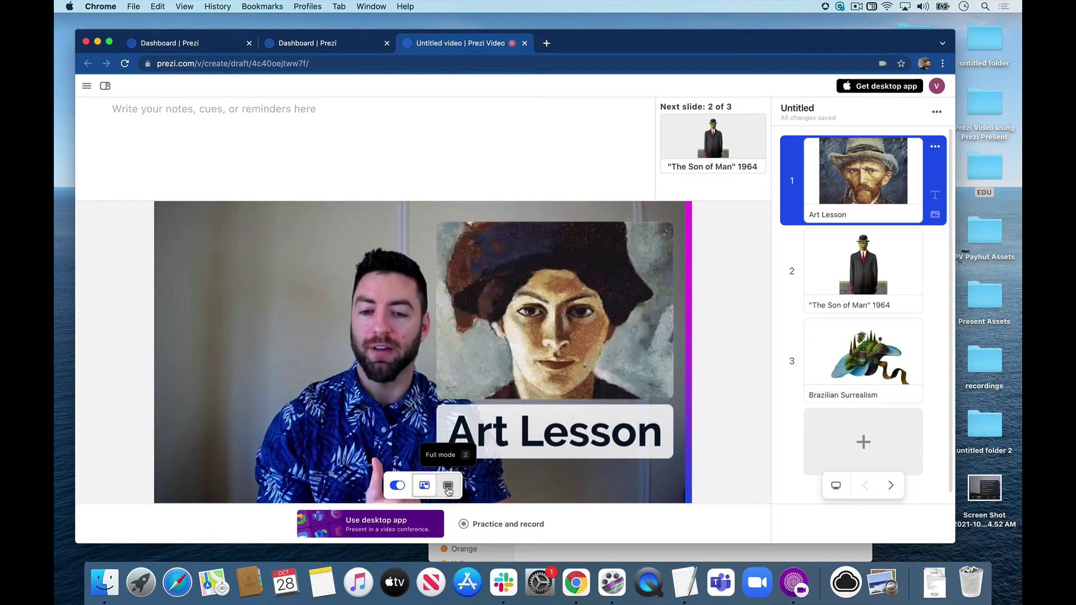
{"action": "left_click", "coordinate": [449, 486]}
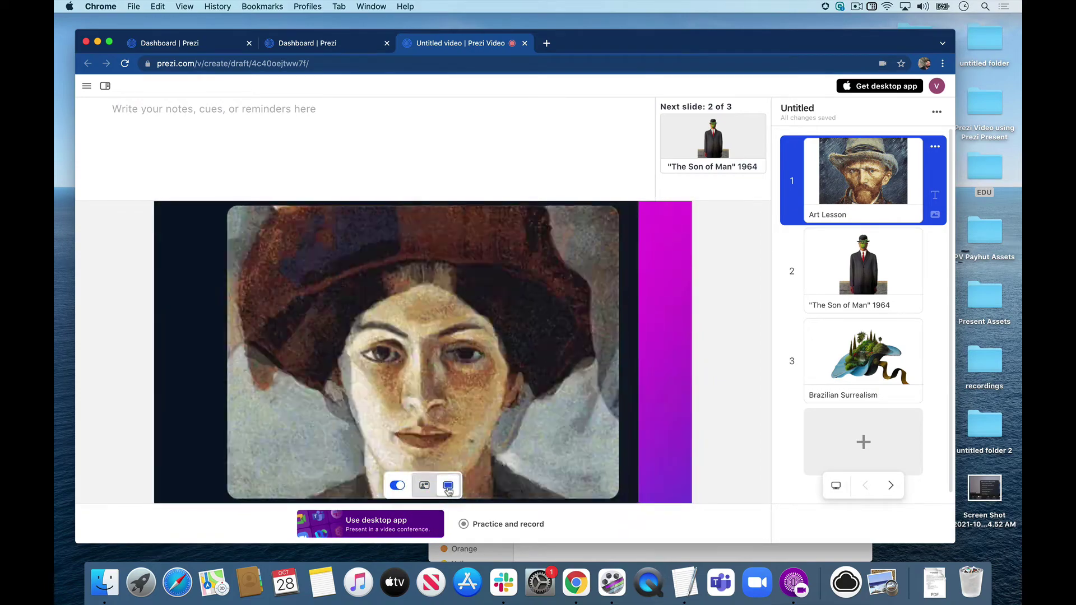
{"action": "left_click", "coordinate": [424, 486]}
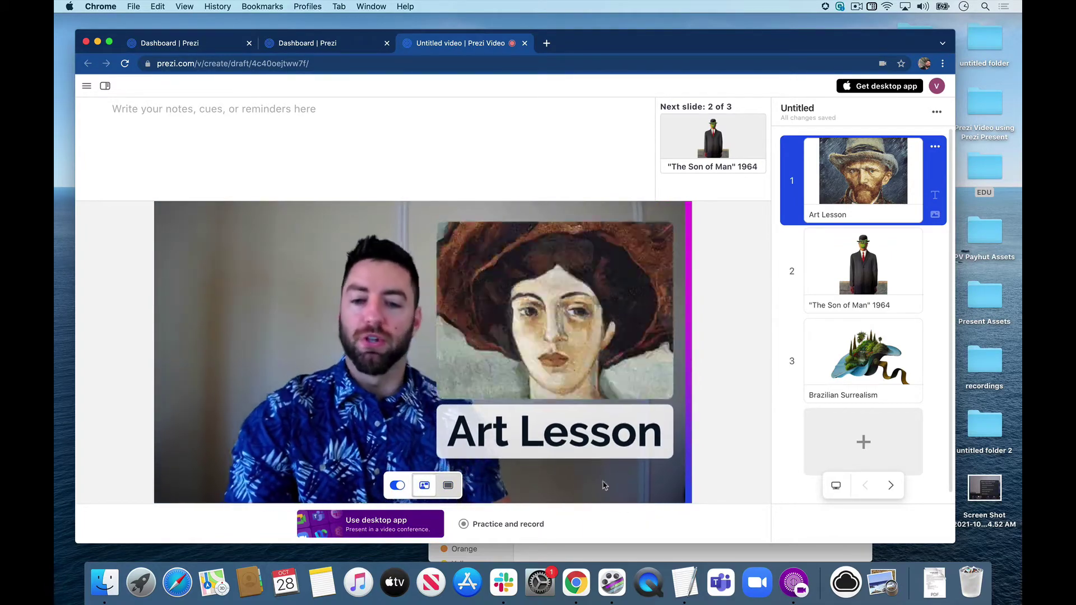
Enter Practice and record mode and start recording on the Art Lesson slide.
{"action": "left_click", "coordinate": [464, 525]}
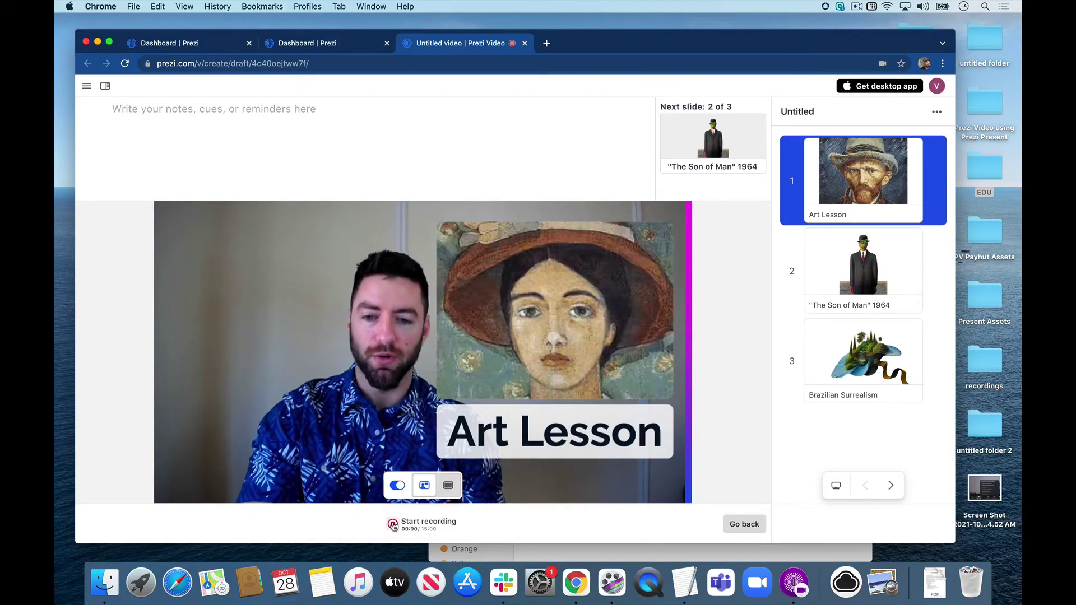
{"action": "left_click", "coordinate": [393, 525]}
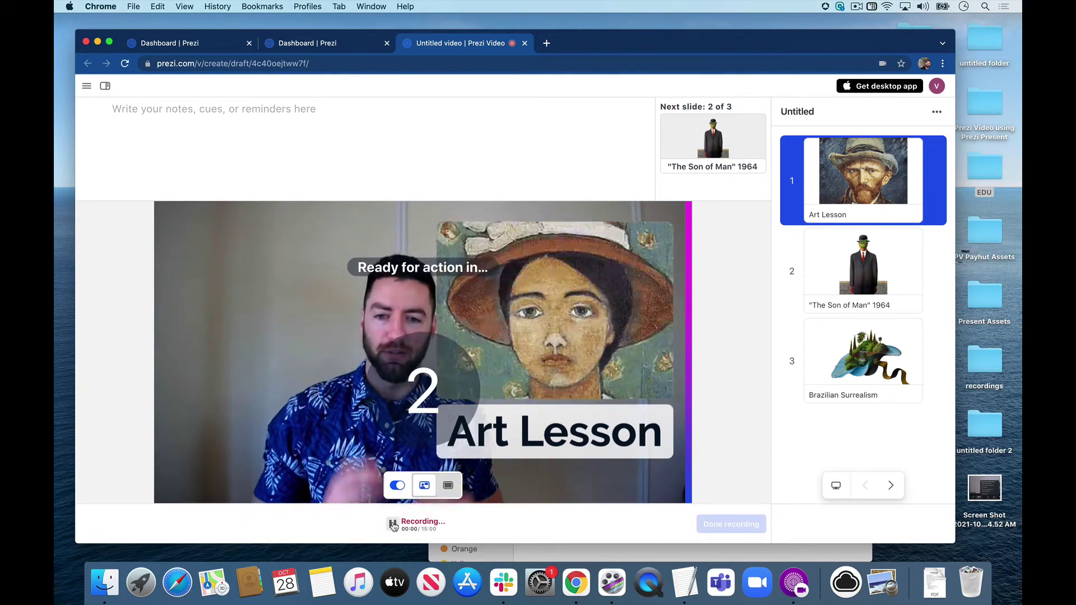
{"action": "left_click_drag", "start_coordinate": [618, 45], "coordinate": [646, 41]}
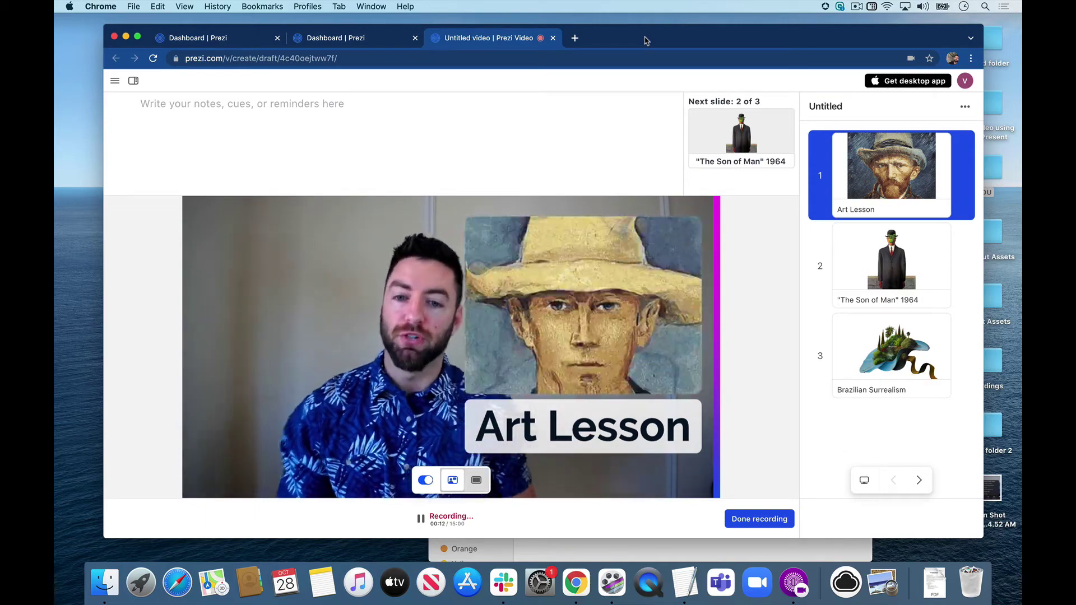
Advance to slides 2 and 3, toggling content-only, split and webcam-only layouts.
{"action": "key", "text": "Right"}
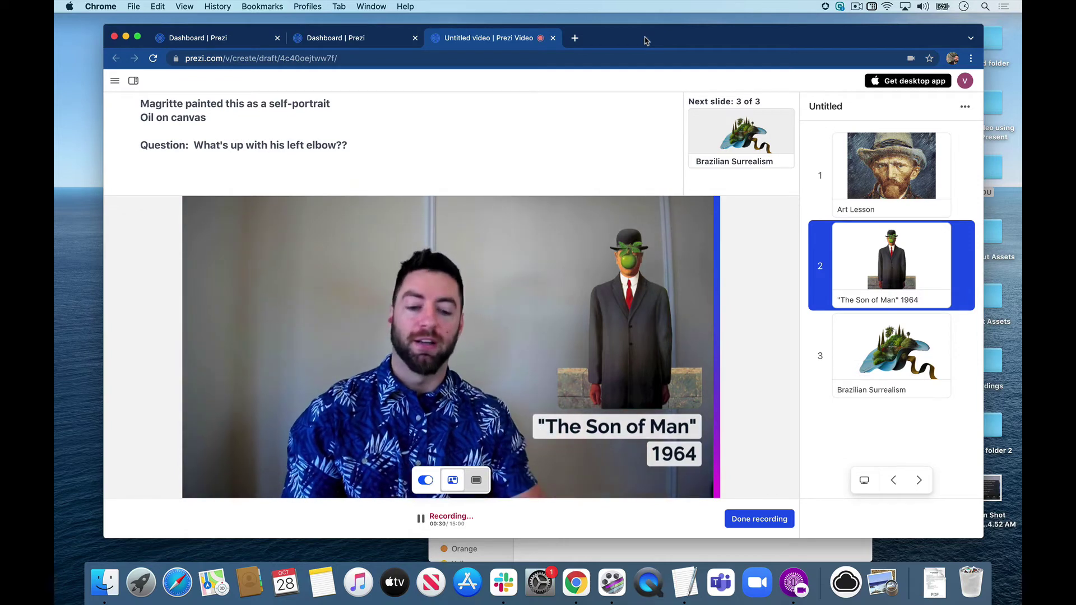
{"action": "key", "text": "Right"}
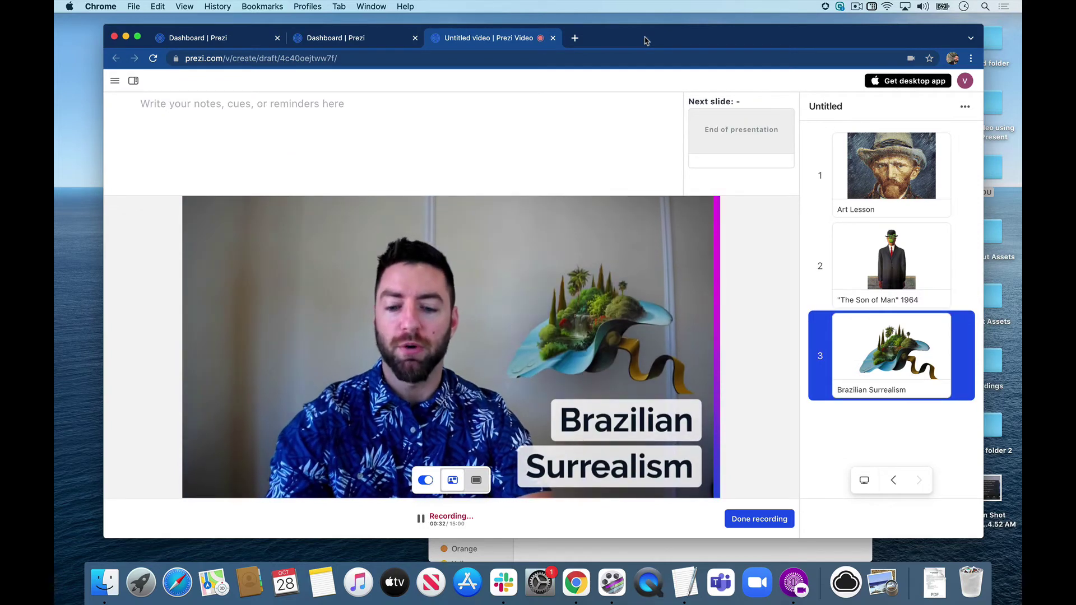
{"action": "key", "text": "Right"}
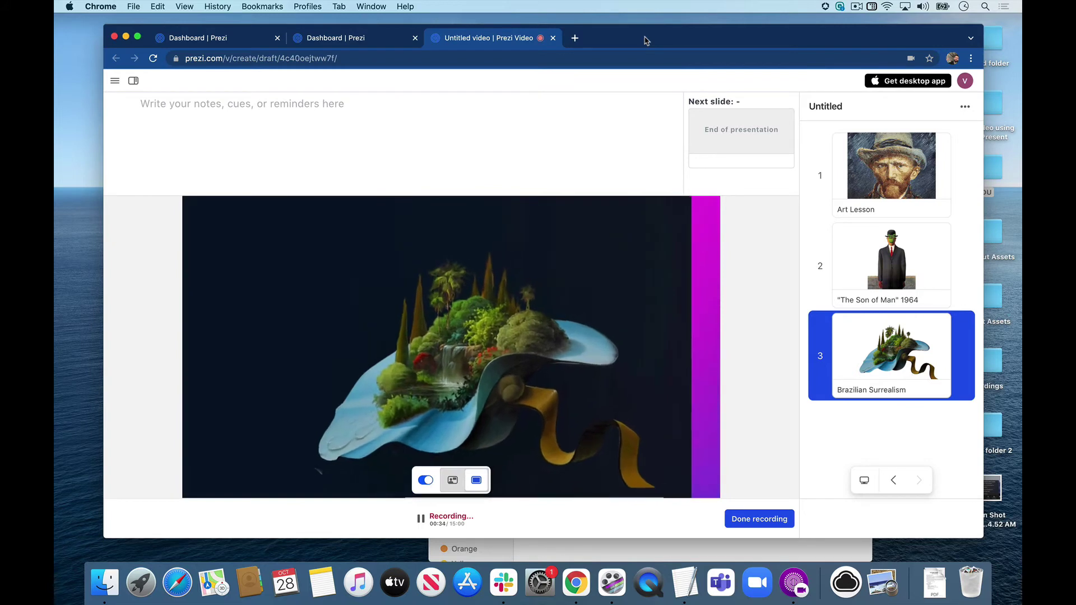
{"action": "key", "text": "Right"}
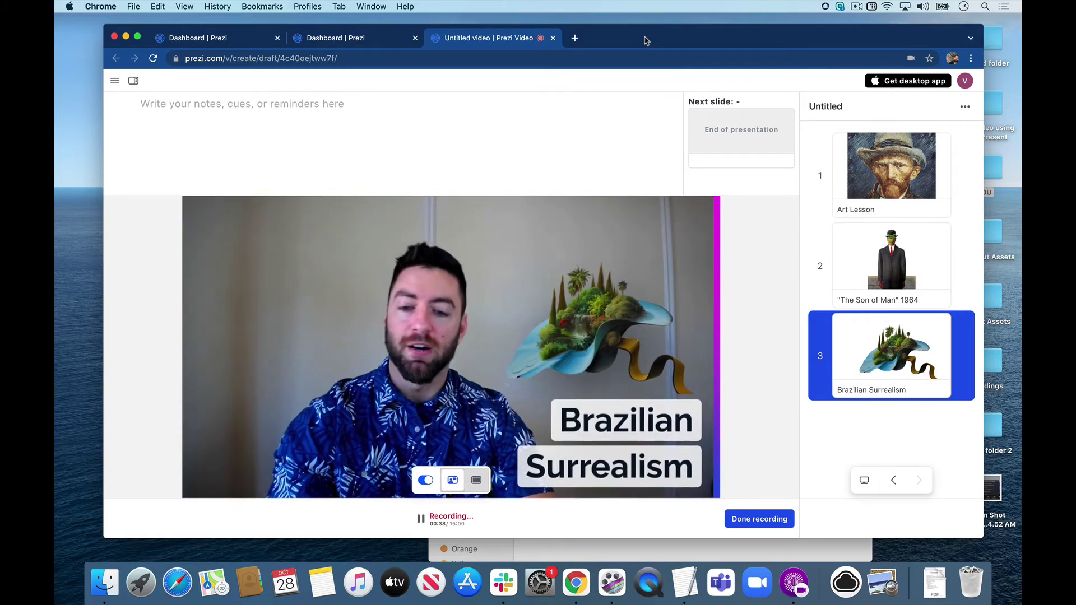
{"action": "key", "text": "Right"}
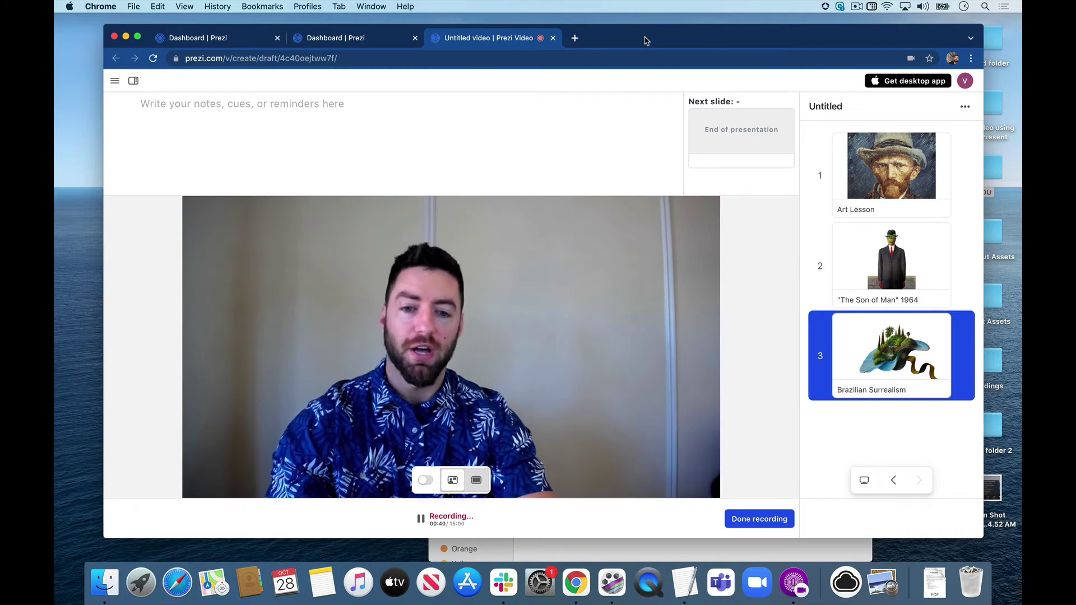
{"action": "key", "text": "Left"}
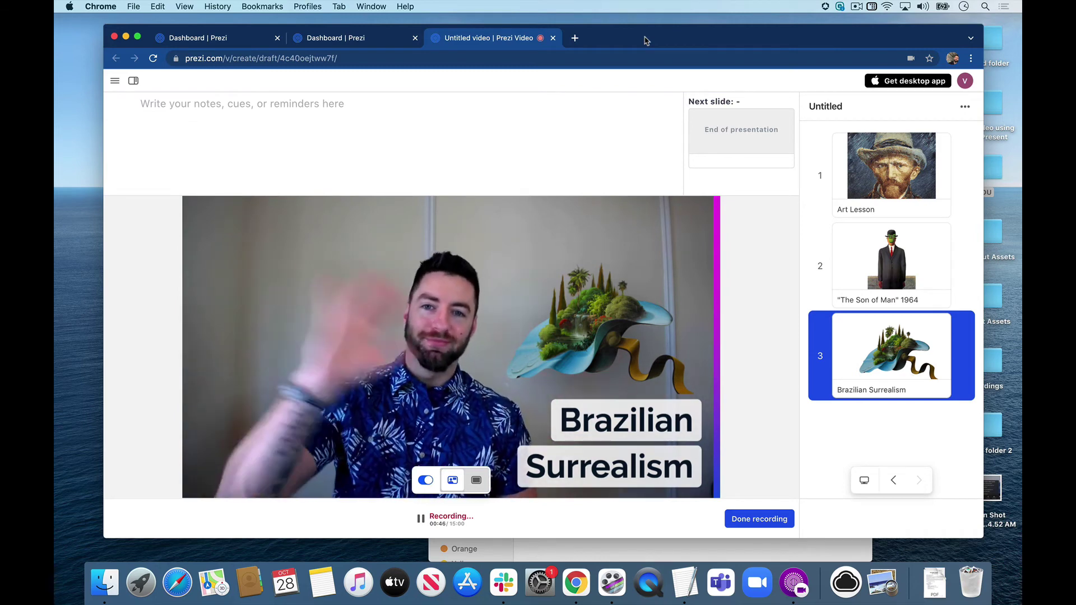
Stop the recording and trim seconds off its start and end, leaving a 0:42 clip.
{"action": "left_click", "coordinate": [768, 518]}
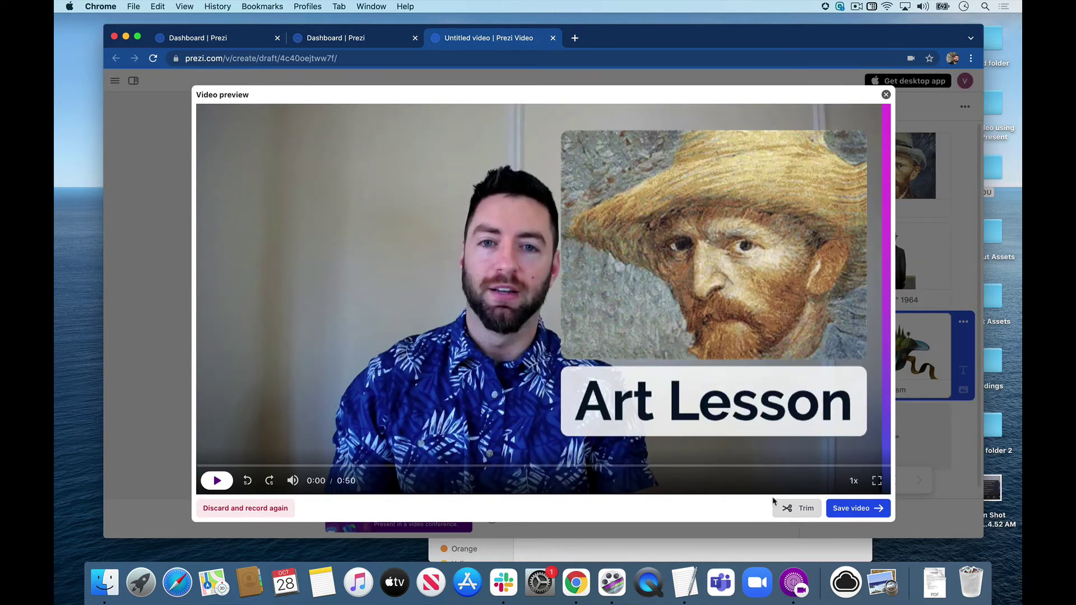
{"action": "left_click", "coordinate": [785, 510]}
{"action": "left_click_drag", "start_coordinate": [233, 502], "coordinate": [274, 501]}
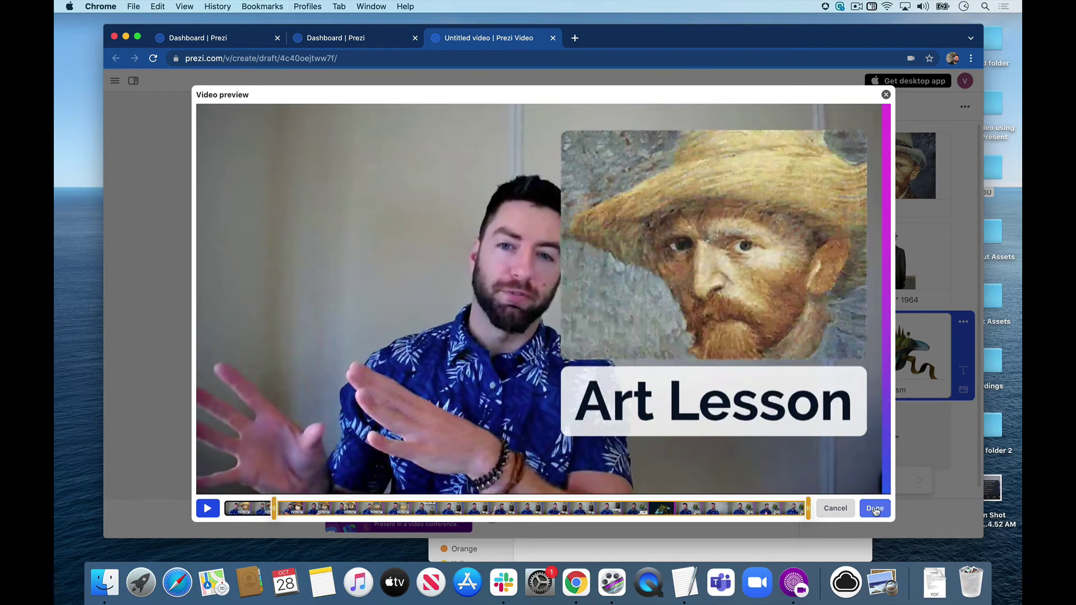
{"action": "left_click_drag", "start_coordinate": [807, 508], "coordinate": [768, 508]}
{"action": "left_click", "coordinate": [874, 508]}
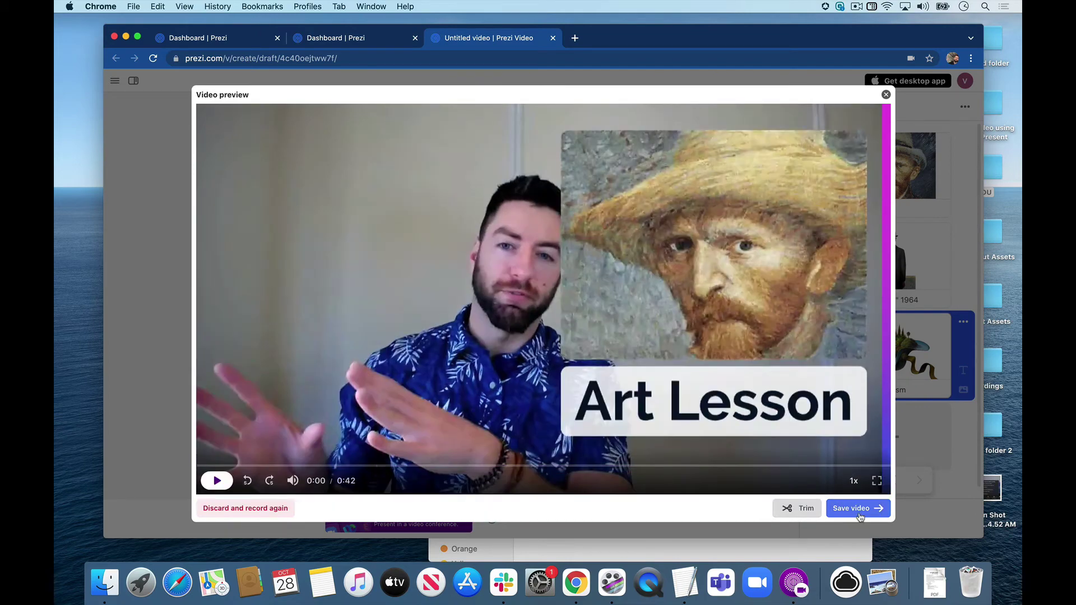
Save the trimmed video and change its title from Untitled to 'Art Lesson'.
{"action": "left_click", "coordinate": [860, 515]}
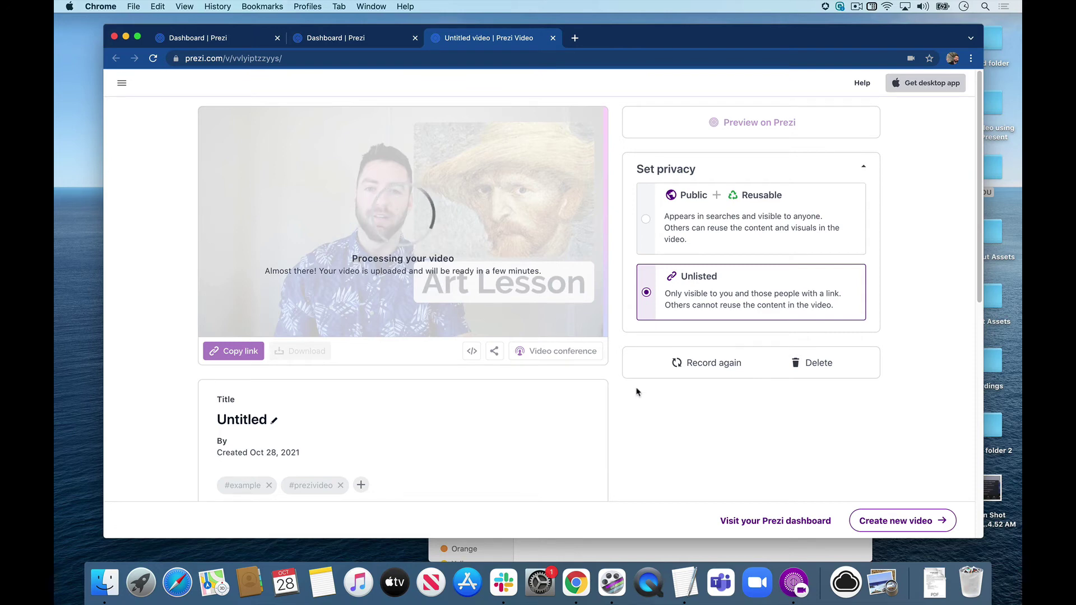
{"action": "scroll", "coordinate": [321, 362], "scroll_direction": "down", "scroll_amount": 3}
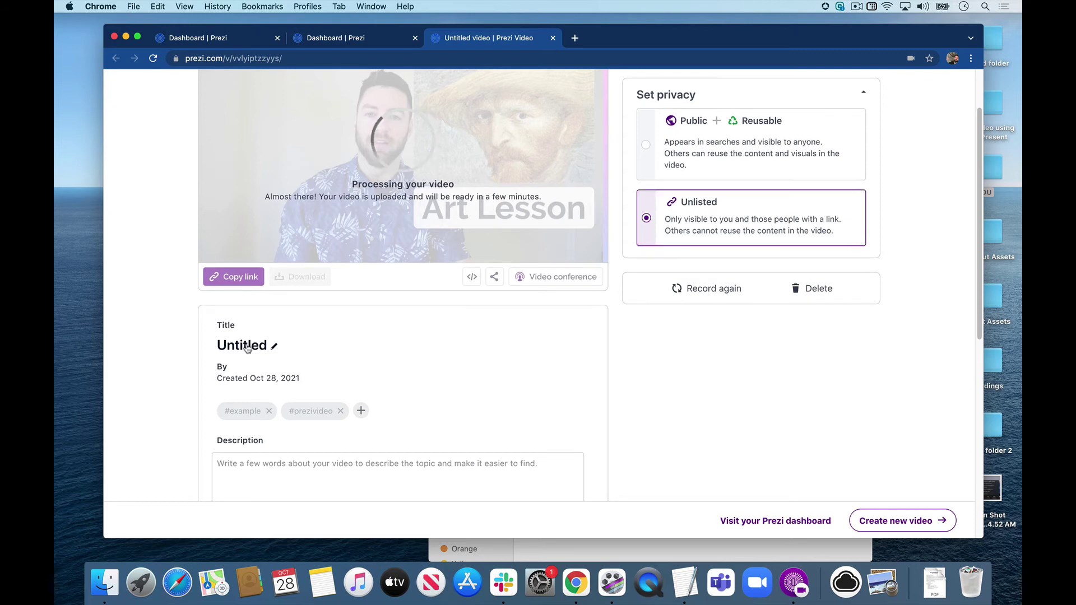
{"action": "left_click", "coordinate": [247, 347]}
{"action": "double_click", "coordinate": [246, 345]}
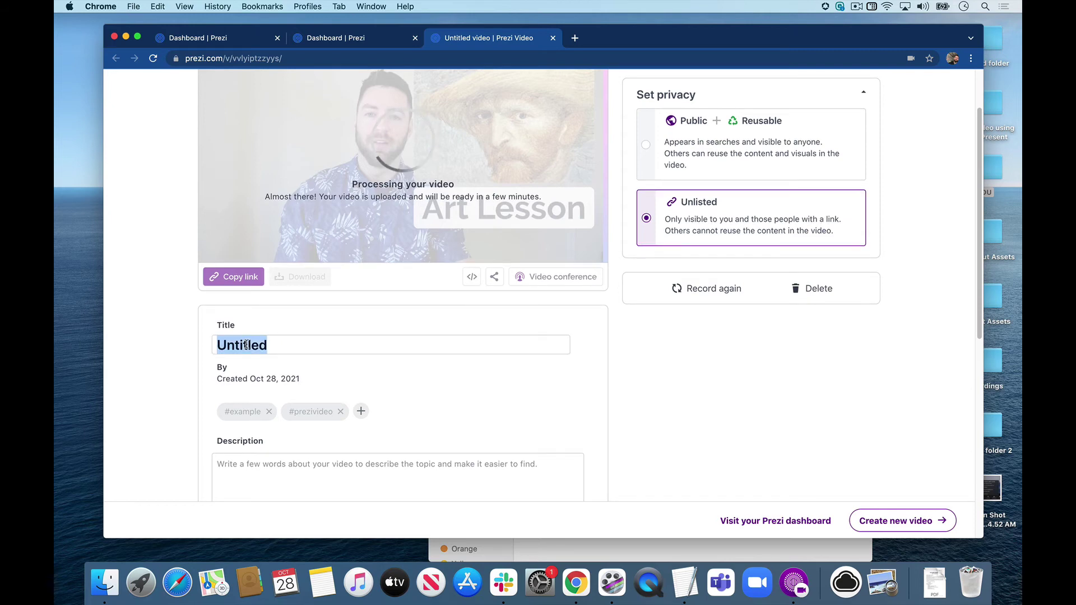
{"action": "type", "text": "Art Lesson"}
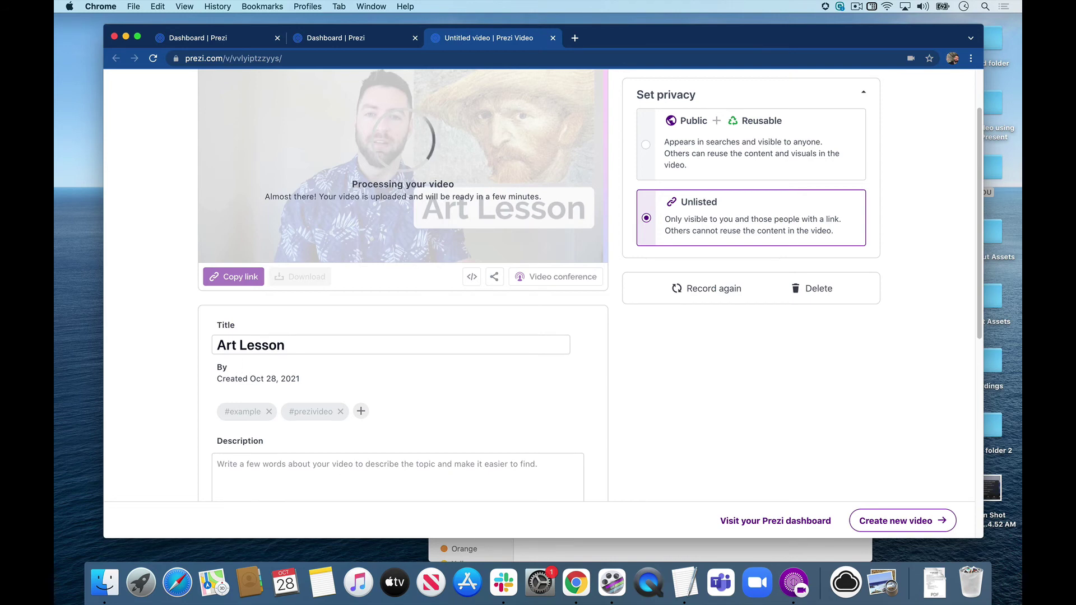
{"action": "key", "text": "Tab"}
Add the tags #magritte, #surrealism and #brazil to the video.
{"action": "type", "text": "#"}
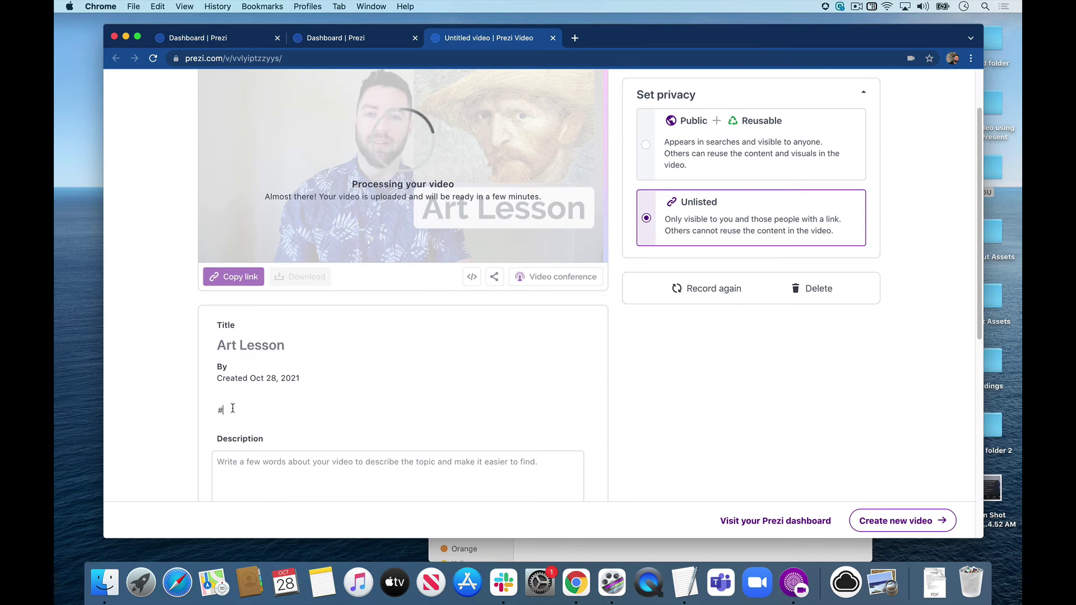
{"action": "type", "text": "magritte"}
{"action": "key", "text": "Return"}
{"action": "type", "text": "#surreal"}
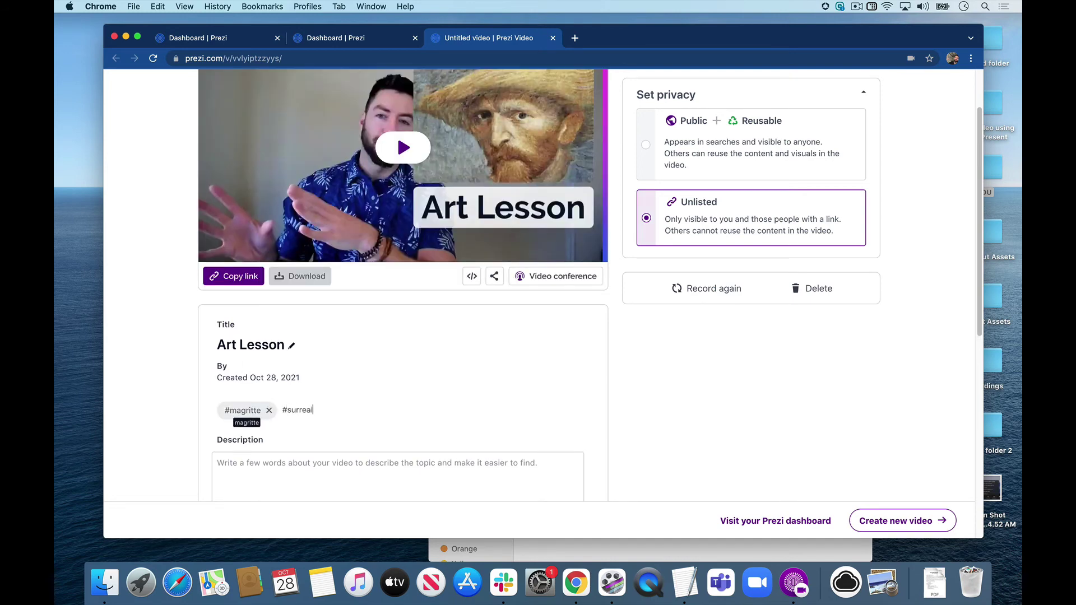
{"action": "type", "text": "ism"}
{"action": "key", "text": "Return"}
{"action": "type", "text": "#bra"}
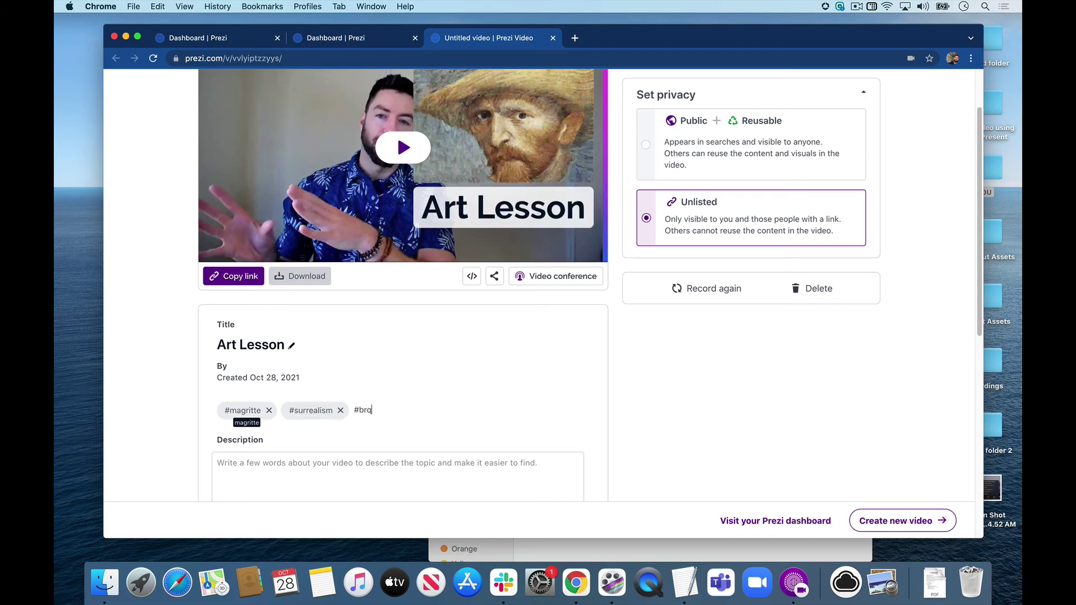
{"action": "type", "text": "zil"}
{"action": "key", "text": "Return"}
{"action": "type", "text": "#"}
{"action": "scroll", "coordinate": [368, 336], "scroll_direction": "up", "scroll_amount": 3}
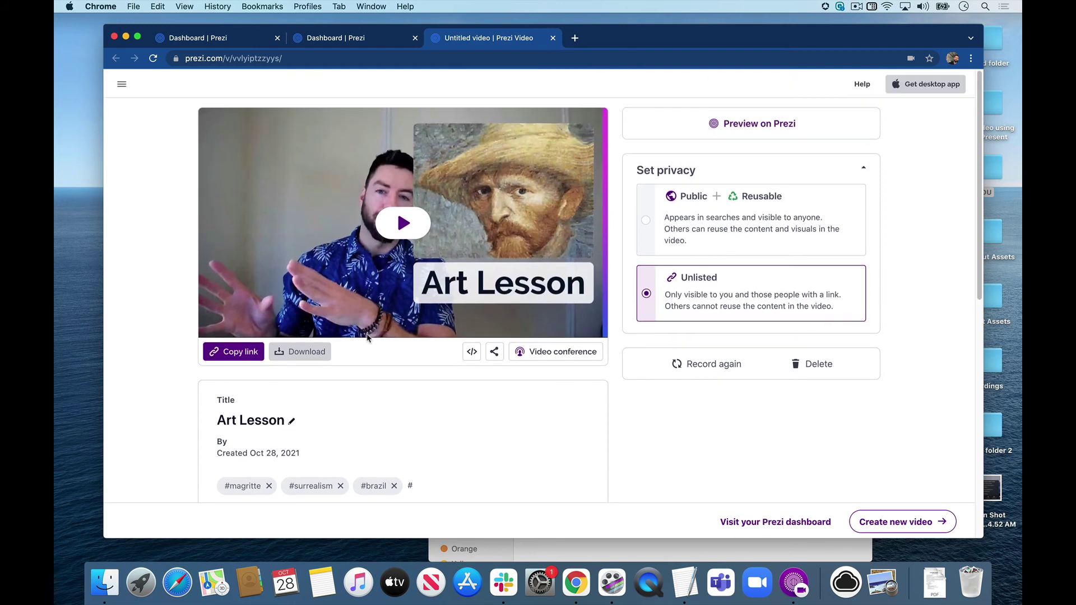